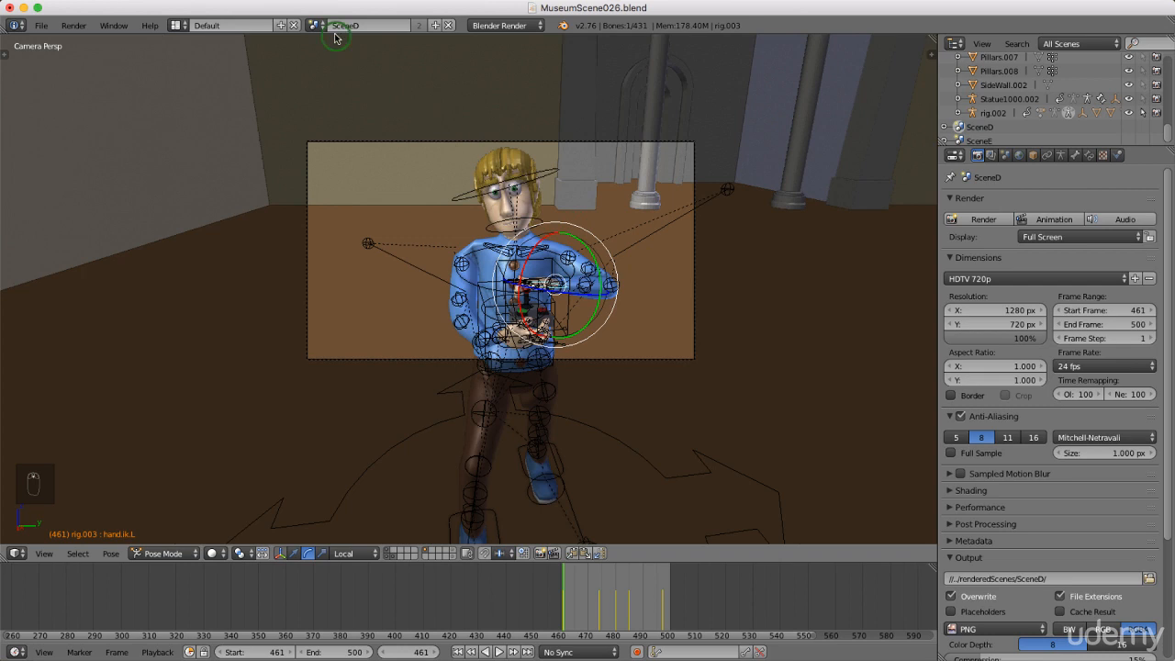
Switch to SceneA and examine its keyframe range, its rendered image sequence folder and its output settings.
{"action": "left_click", "coordinate": [316, 25]}
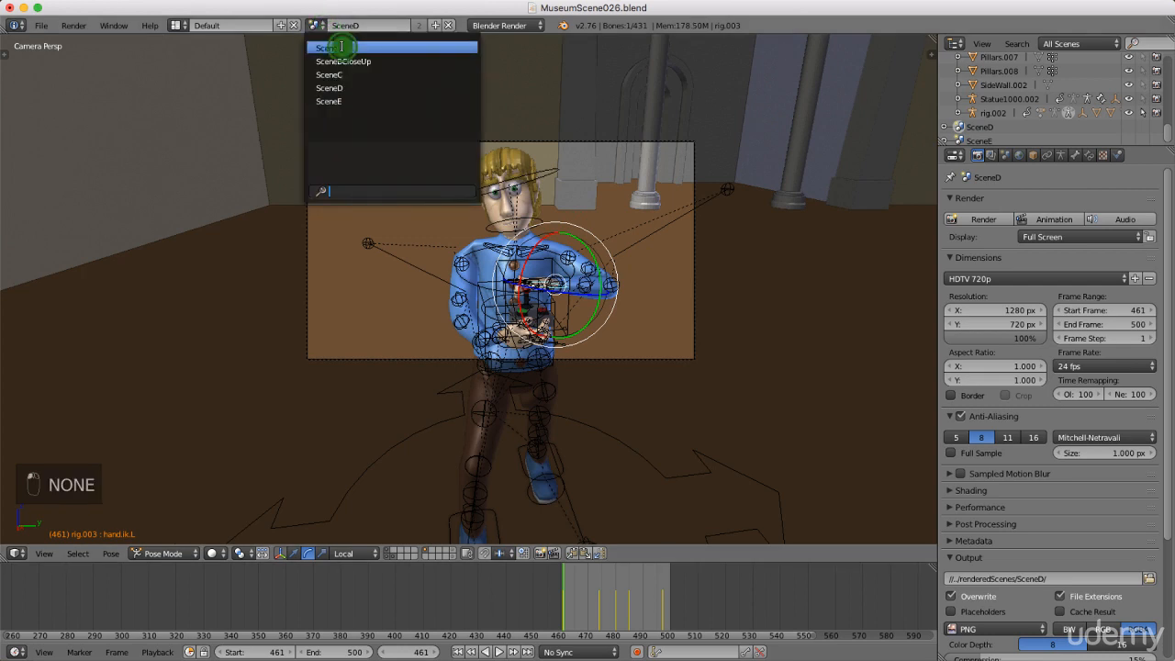
{"action": "left_click", "coordinate": [341, 47]}
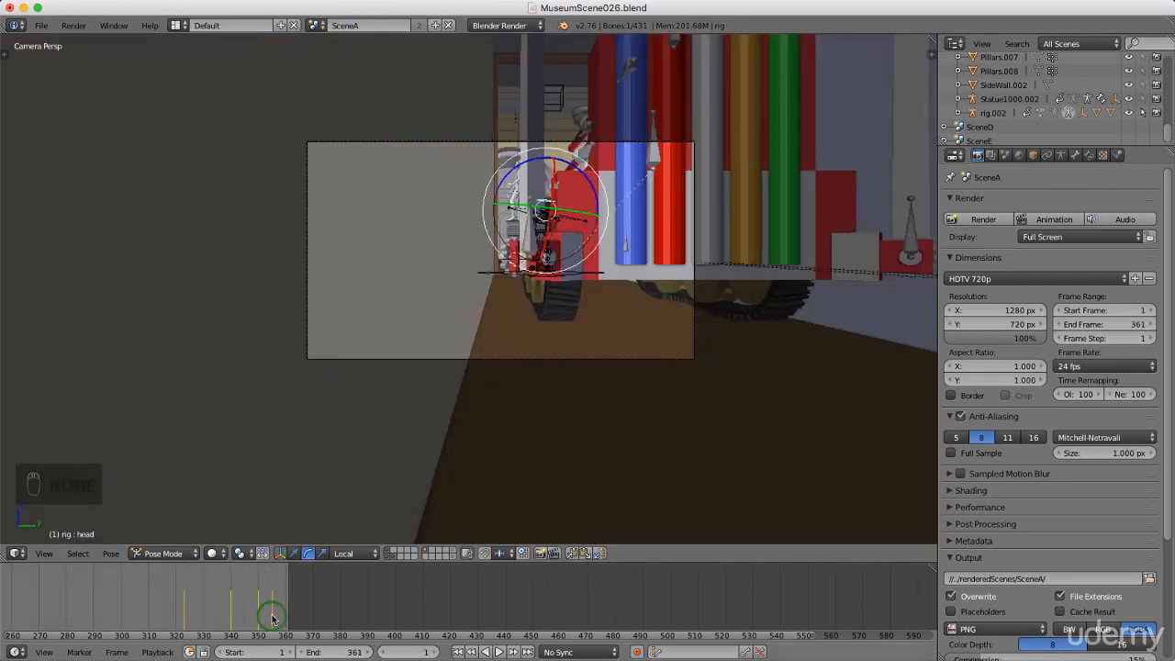
{"action": "middle_click_drag", "start_coordinate": [284, 611], "coordinate": [651, 606]}
{"action": "mouse_move", "coordinate": [464, 613]}
{"action": "middle_mouse_down", "text": "ctrl"}
{"action": "mouse_move", "coordinate": [337, 604]}
{"action": "mouse_move", "coordinate": [480, 600]}
{"action": "middle_mouse_up", "text": "ctrl"}
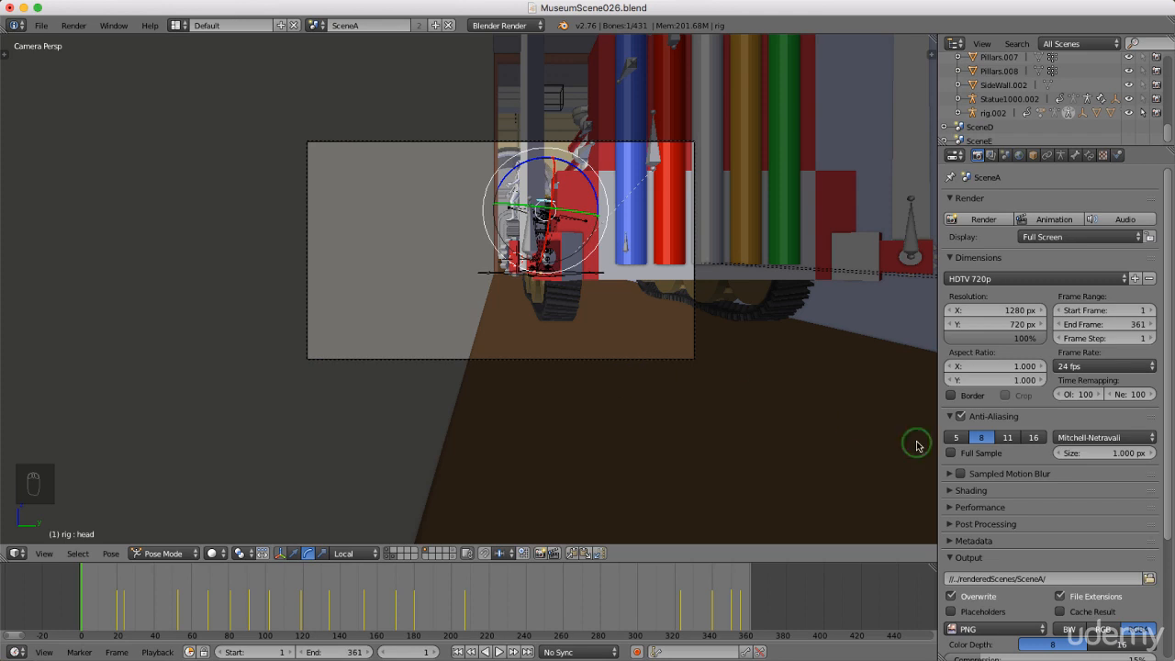
{"action": "left_click", "coordinate": [1151, 580]}
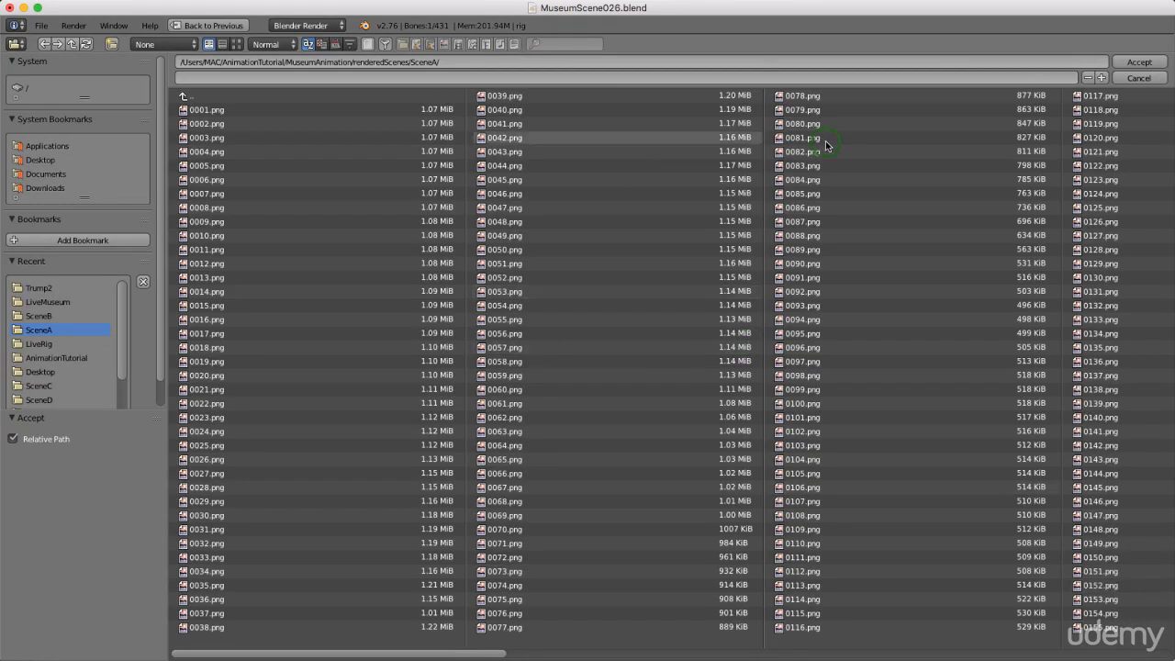
{"action": "left_click", "coordinate": [1138, 63]}
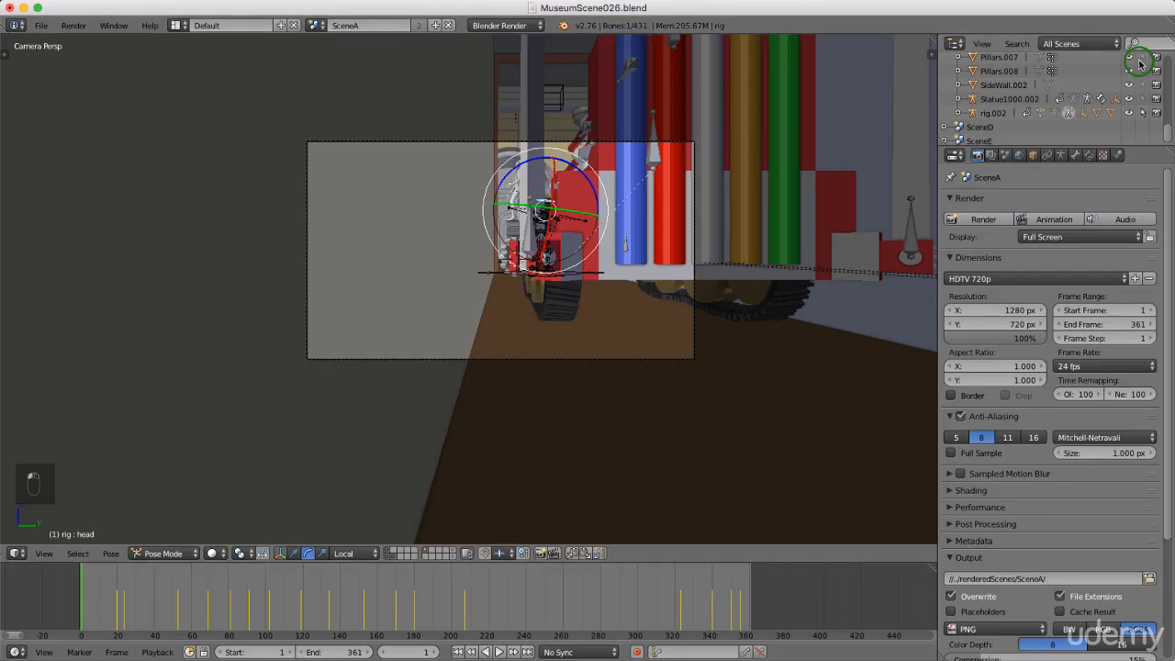
{"action": "scroll", "coordinate": [1042, 546], "scroll_direction": "down", "scroll_amount": 2}
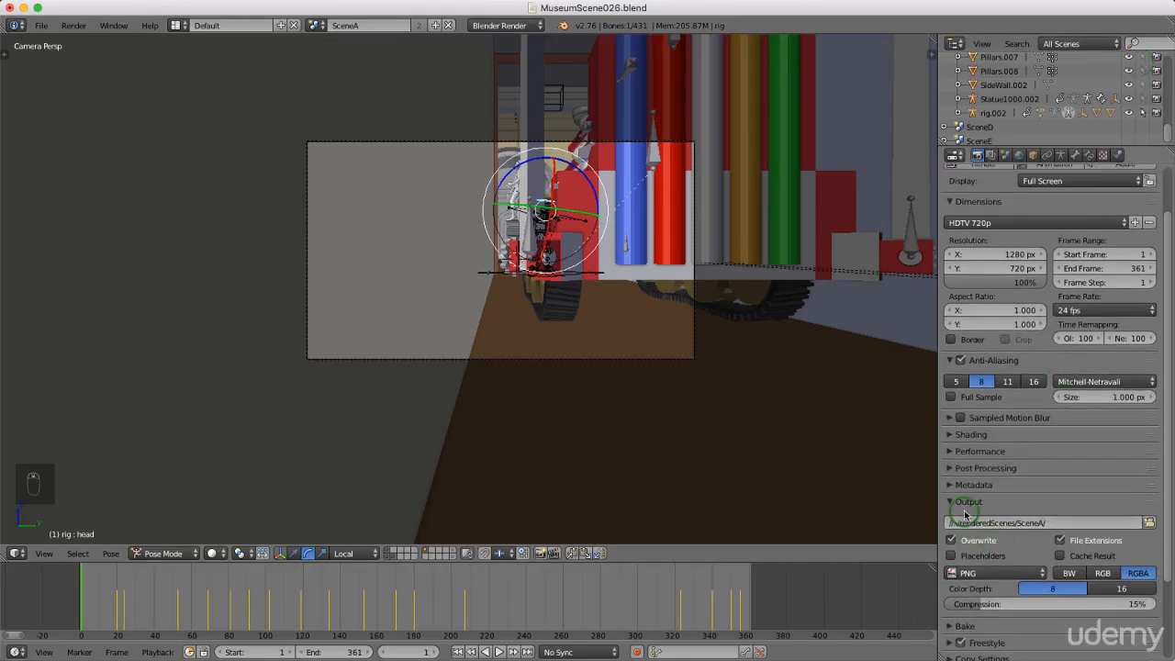
{"action": "scroll", "coordinate": [1099, 528], "scroll_direction": "up", "scroll_amount": 2}
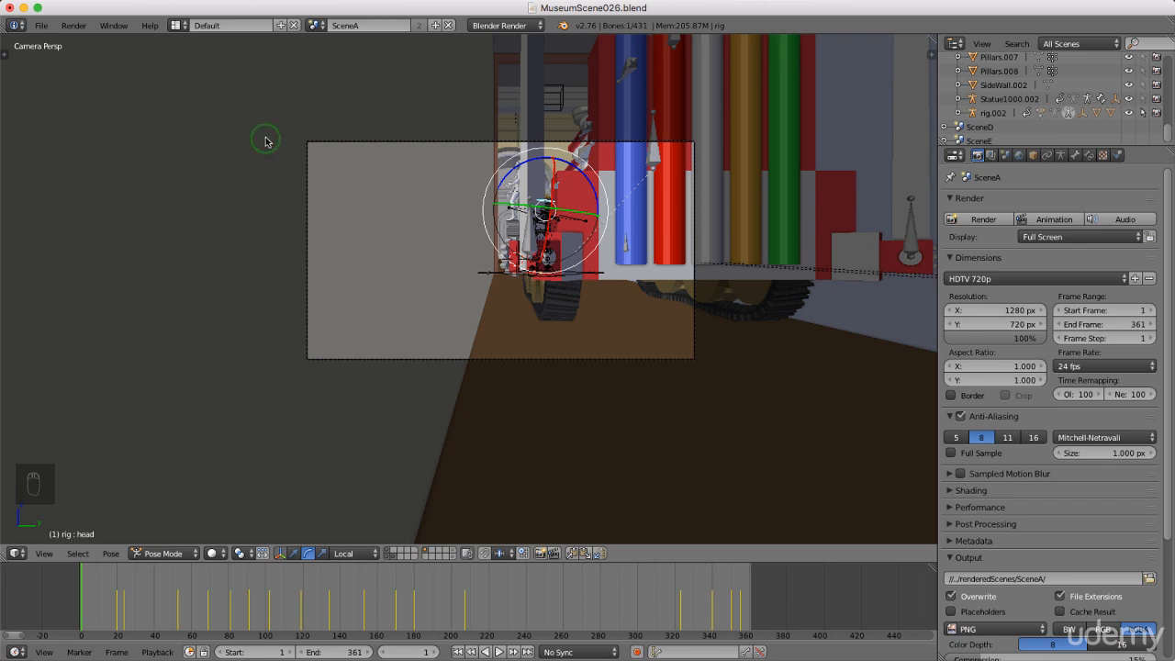
Save the museum scene file and start a new file from the startup file.
{"action": "left_click", "coordinate": [41, 27]}
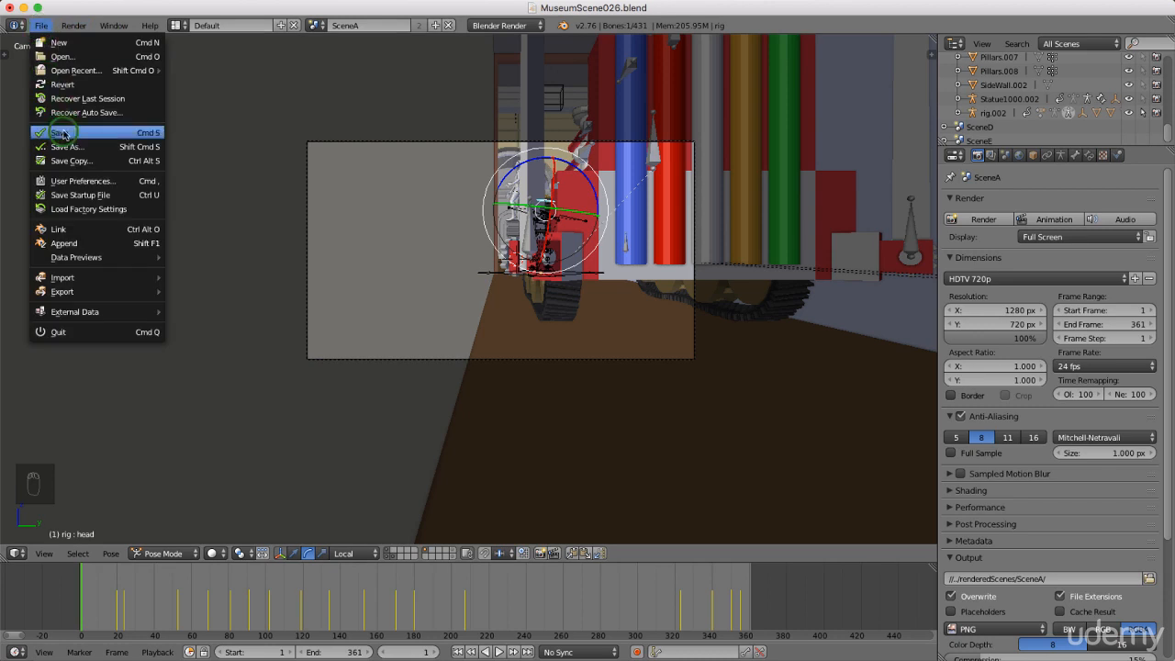
{"action": "left_click", "coordinate": [62, 135]}
{"action": "left_click", "coordinate": [42, 28]}
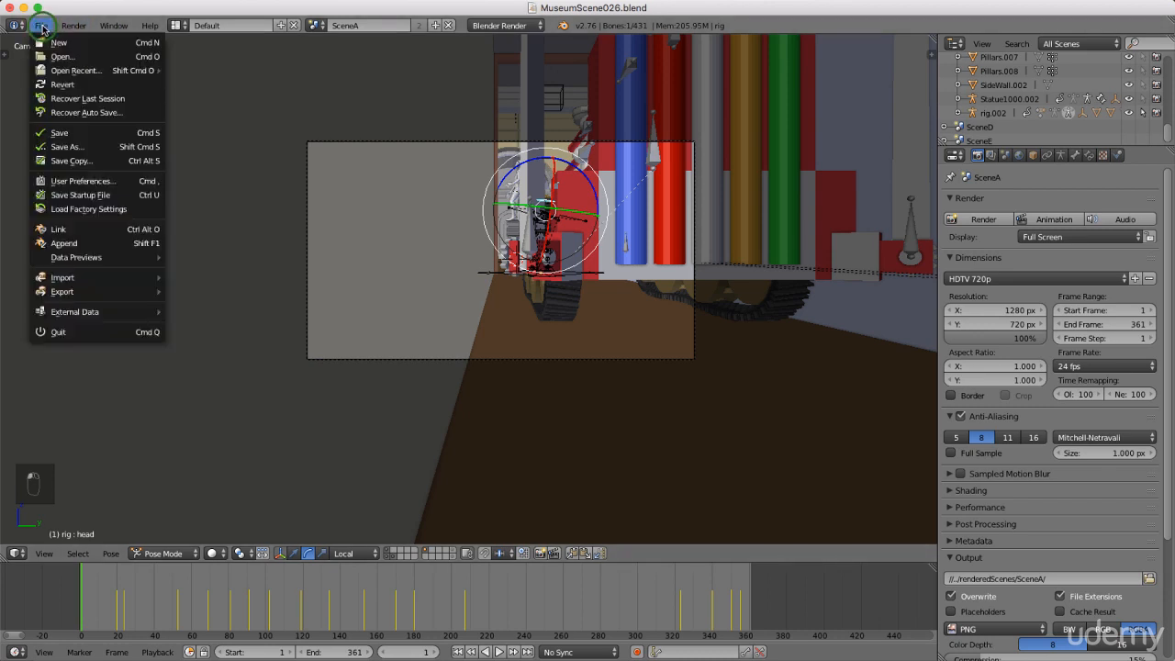
{"action": "left_click", "coordinate": [59, 42]}
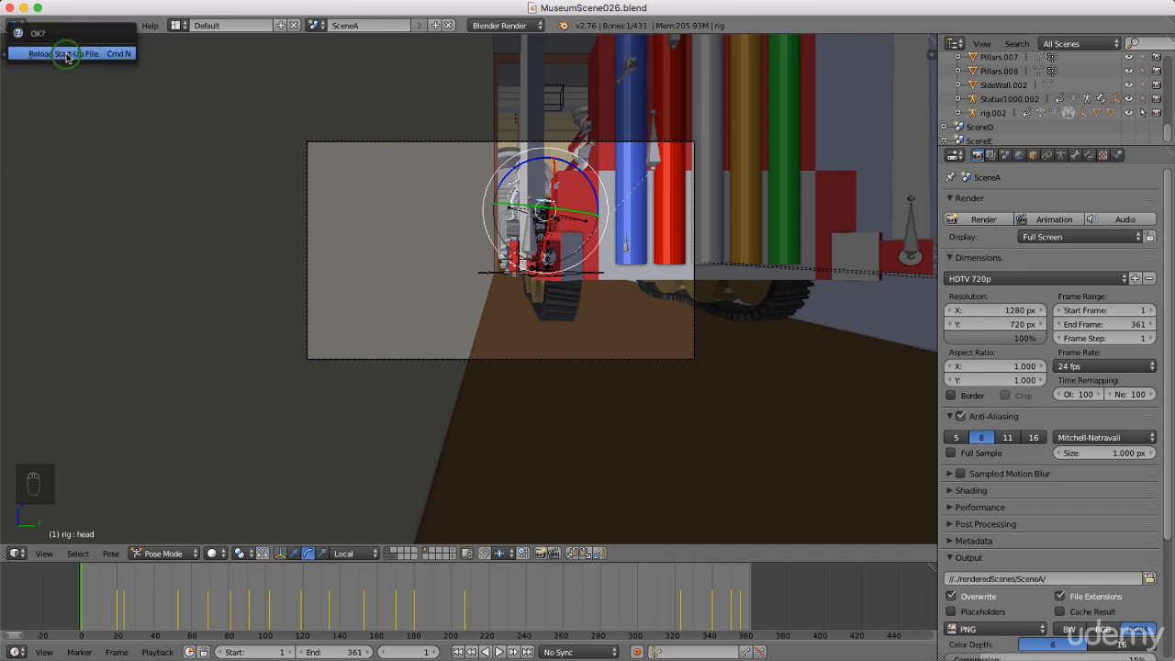
{"action": "left_click", "coordinate": [66, 55]}
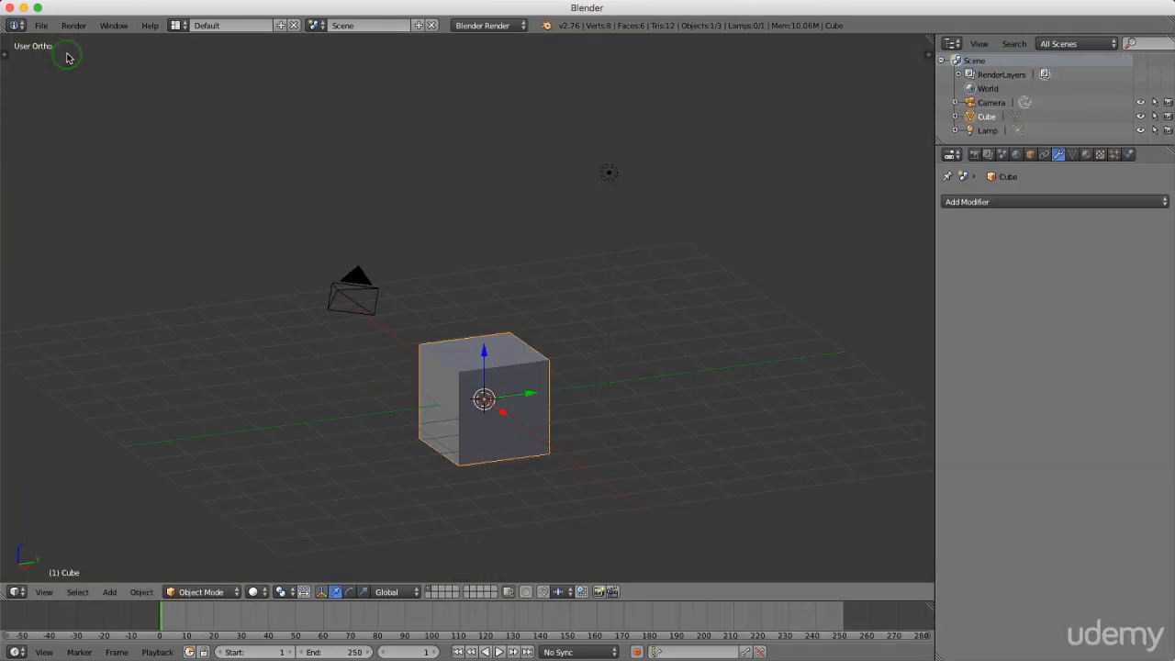
Switch the screen layout to Video Editing and fit the whole frame range in the strip sequencer.
{"action": "left_click", "coordinate": [184, 28]}
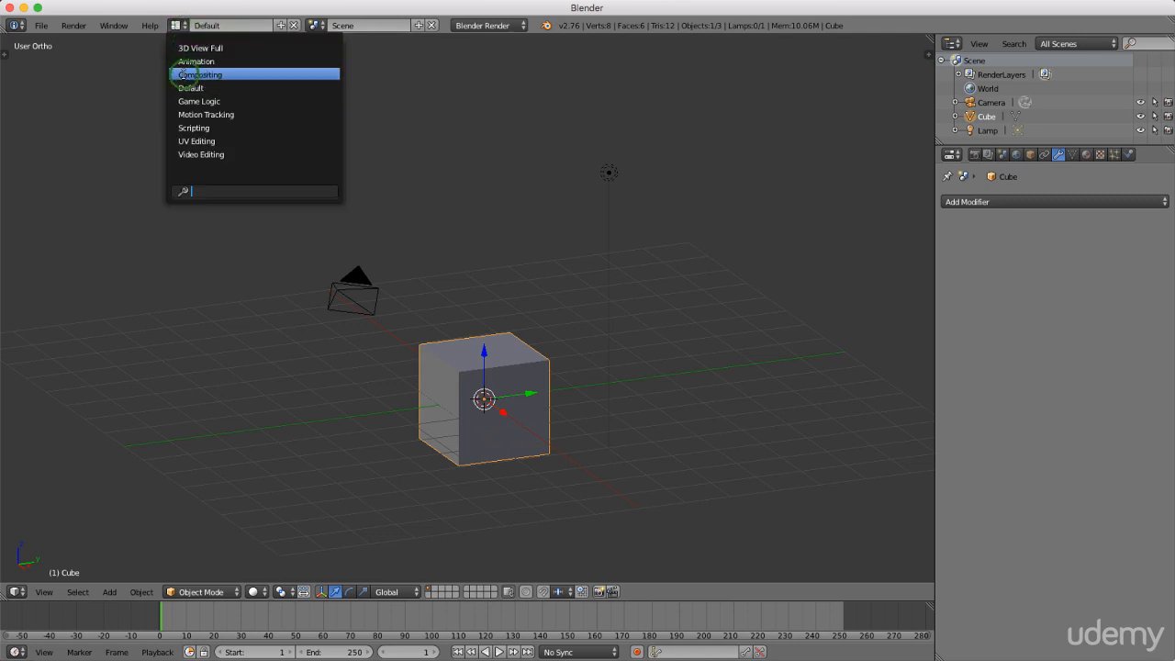
{"action": "left_click", "coordinate": [248, 156]}
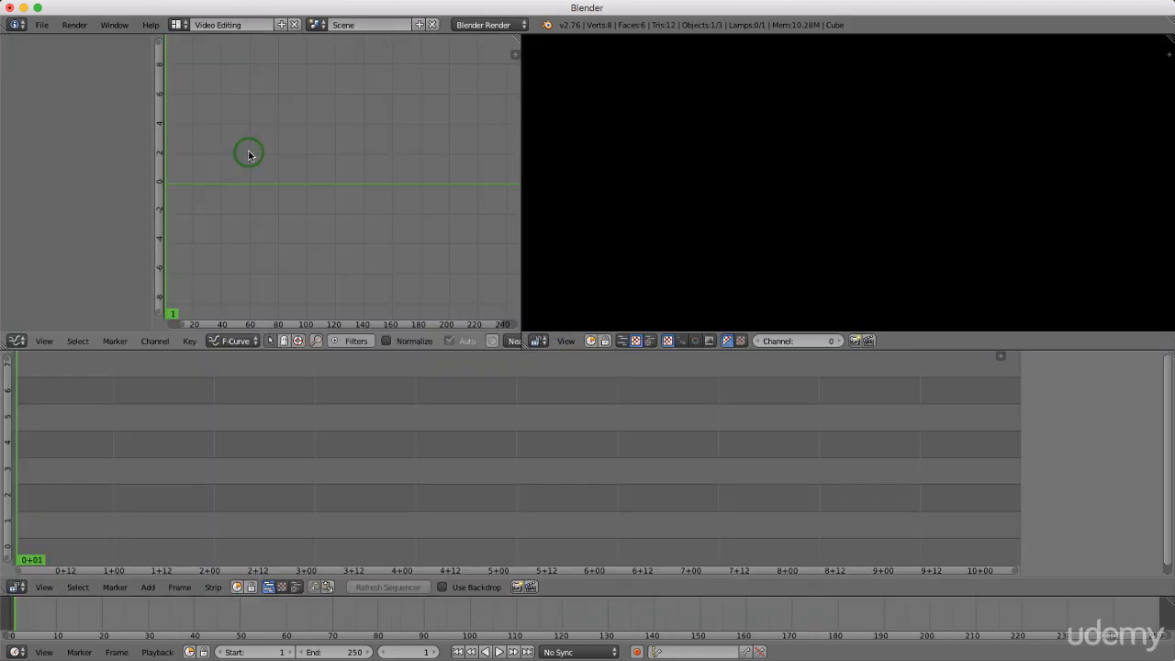
{"action": "key", "text": "Home"}
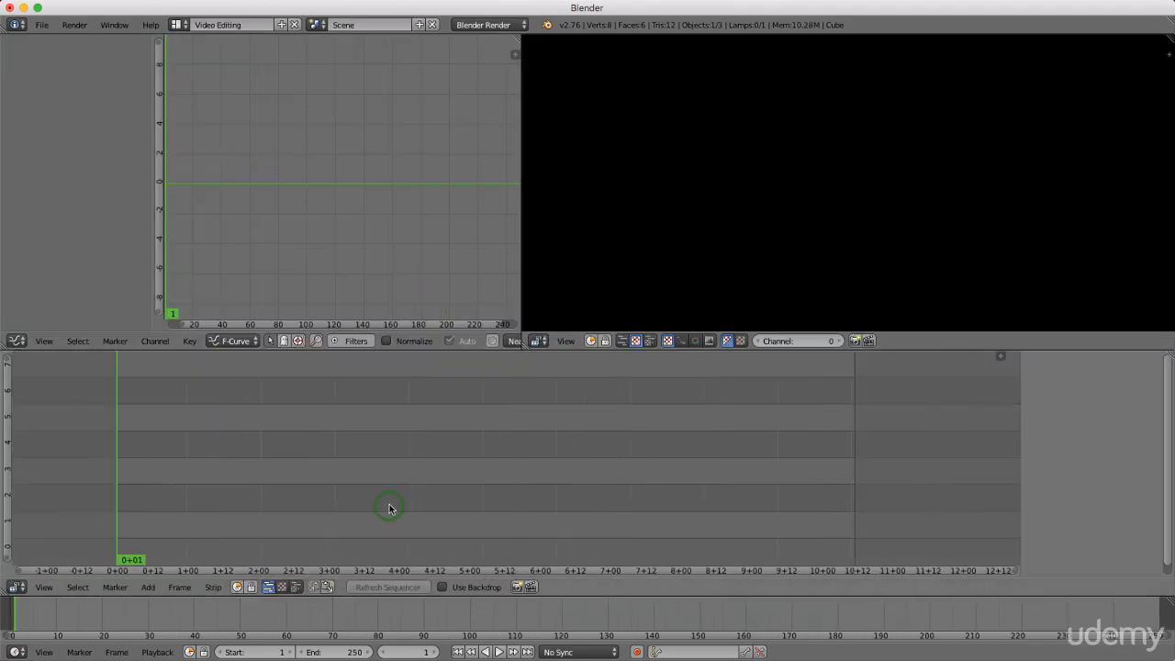
{"action": "middle_click_drag", "start_coordinate": [389, 505], "coordinate": [422, 487]}
{"action": "scroll", "coordinate": [422, 488], "scroll_direction": "down", "scroll_amount": 1}
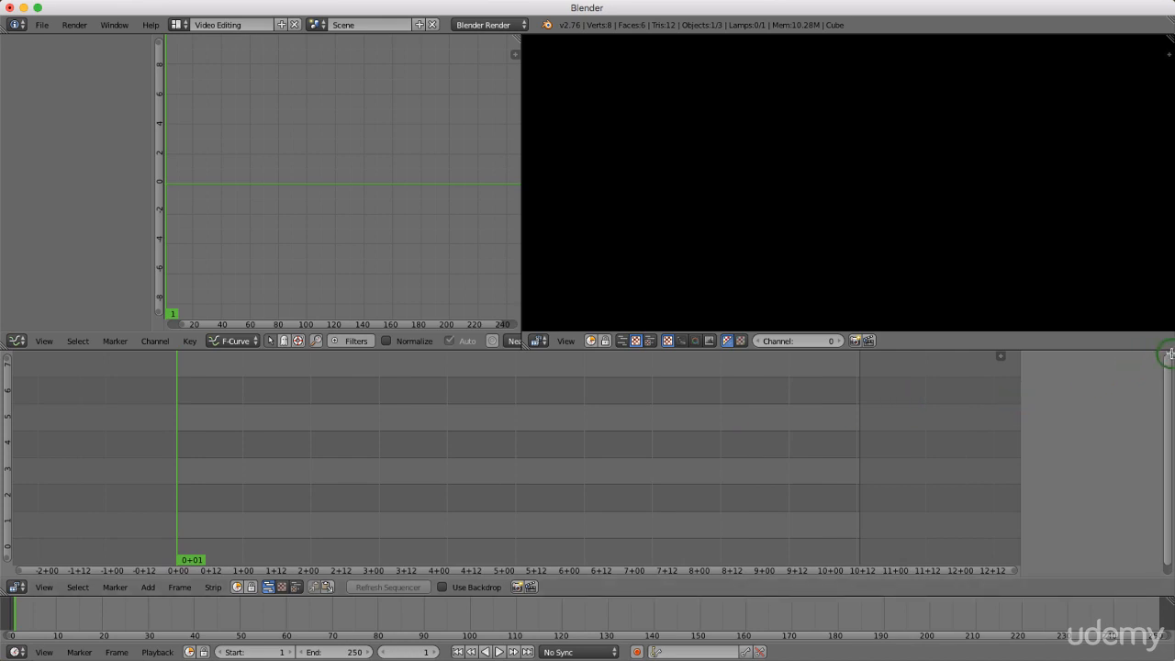
Split the strip sequencer area vertically and turn the new narrow area into a Properties editor.
{"action": "left_click_drag", "start_coordinate": [1170, 352], "coordinate": [920, 374]}
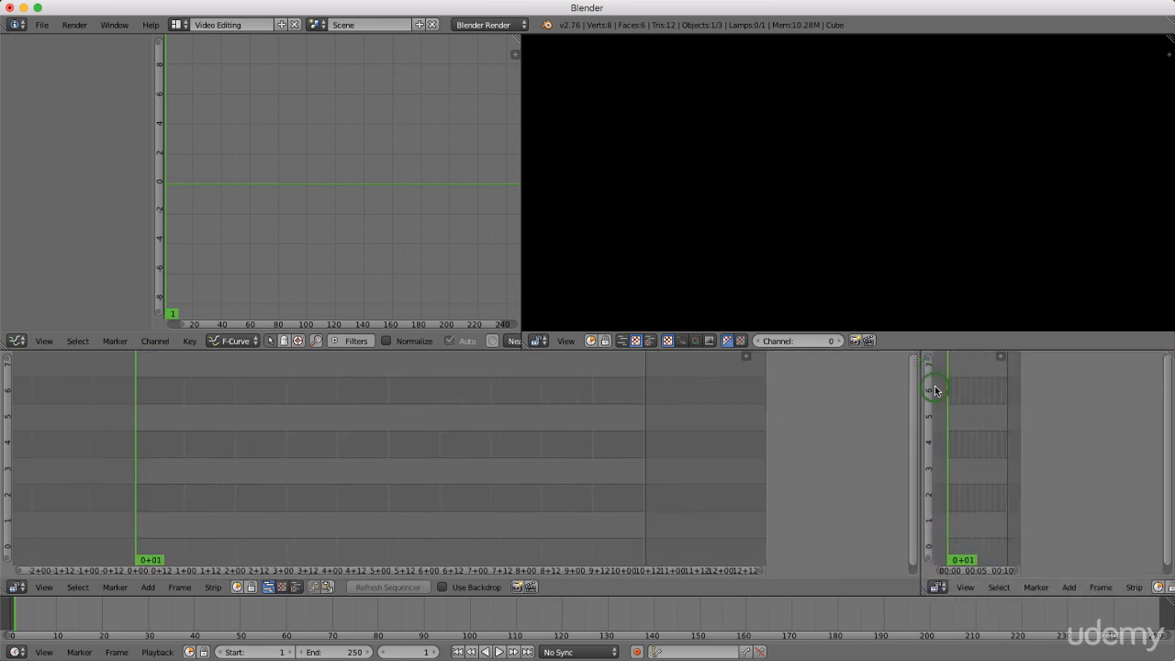
{"action": "left_click", "coordinate": [940, 590]}
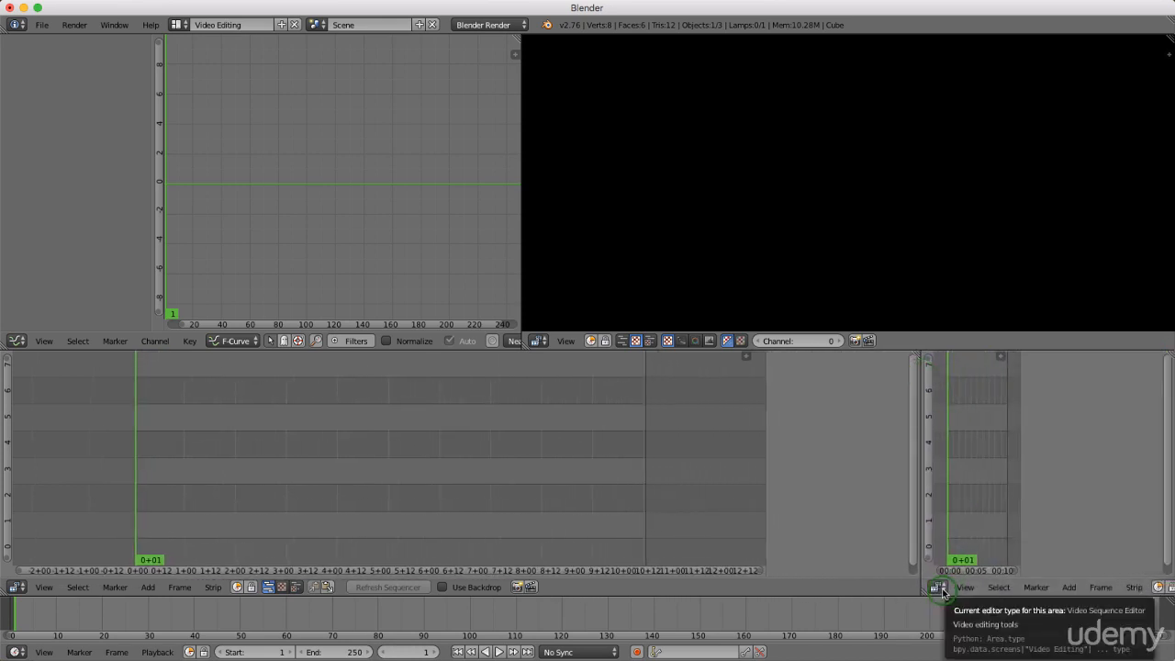
{"action": "left_click", "coordinate": [941, 589]}
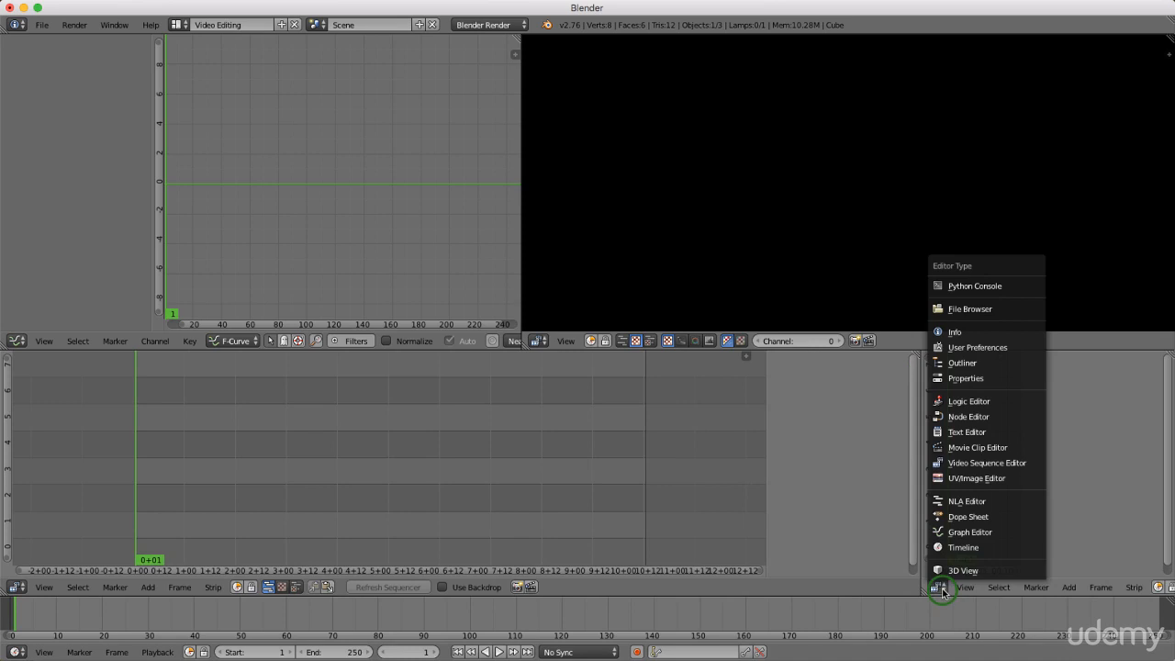
{"action": "left_click", "coordinate": [987, 377]}
{"action": "left_click", "coordinate": [645, 472]}
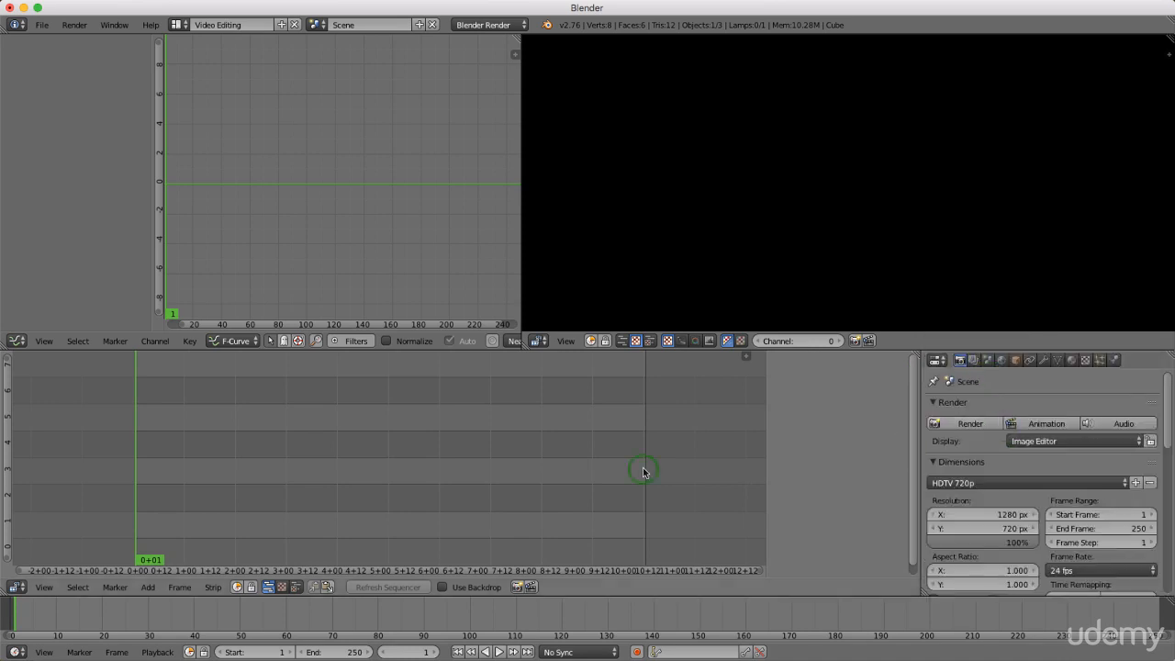
Move the sequencer's playhead to frame 66.
{"action": "scroll", "coordinate": [538, 472], "scroll_direction": "down", "scroll_amount": 1}
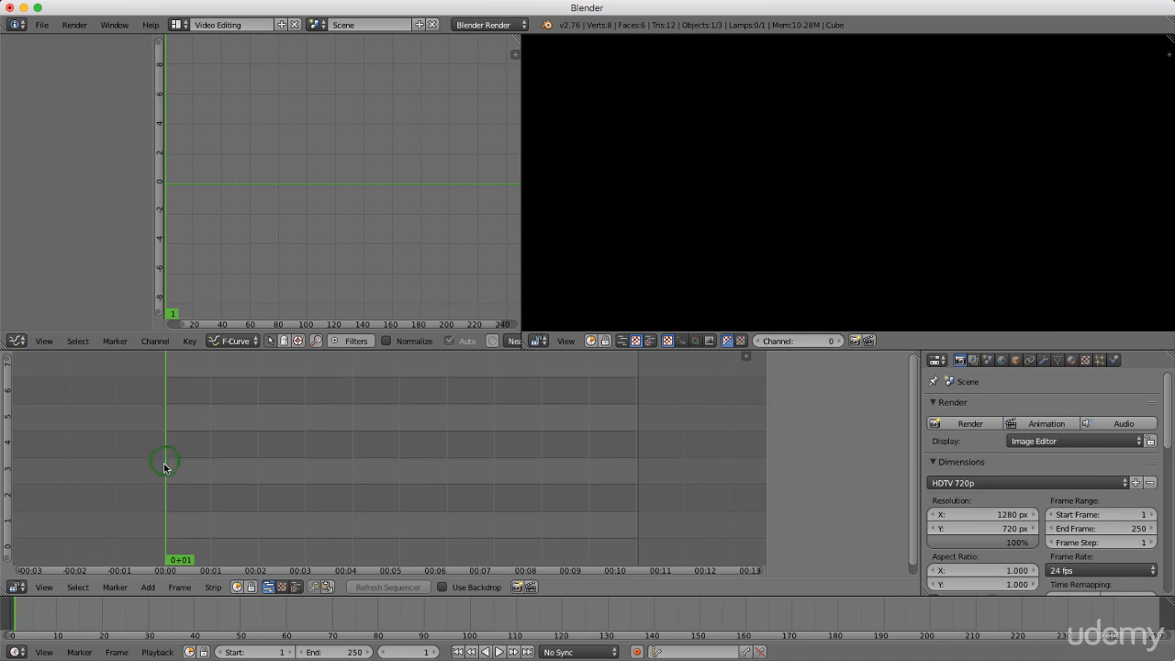
{"action": "middle_click_drag", "start_coordinate": [133, 616], "coordinate": [194, 617]}
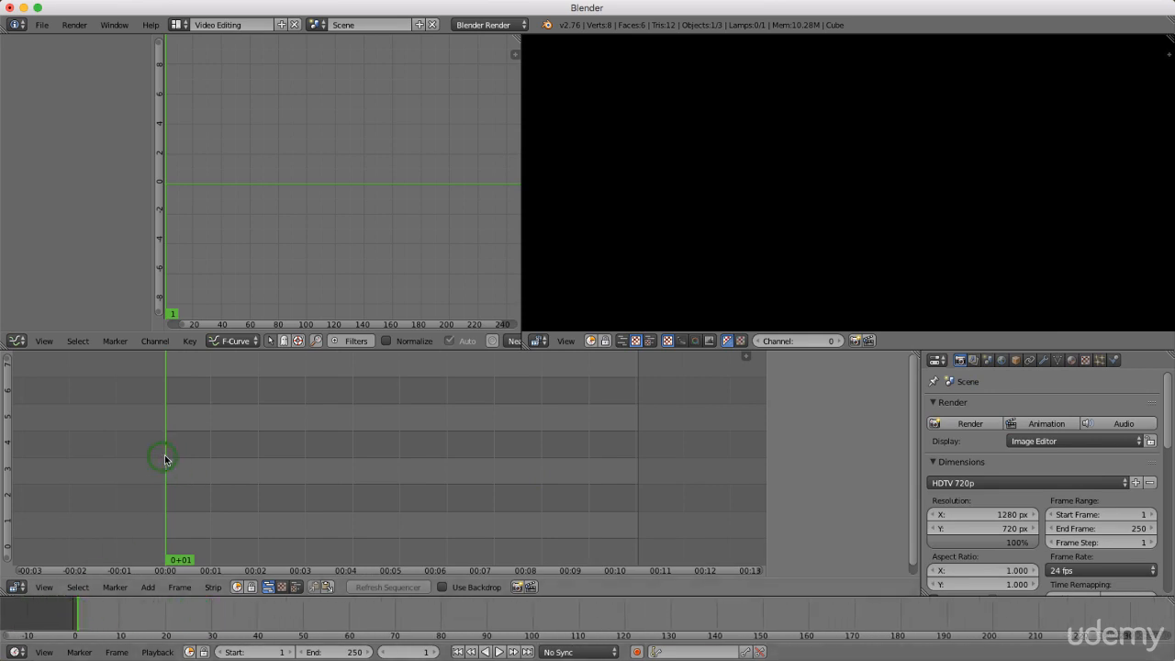
{"action": "left_click", "coordinate": [288, 444]}
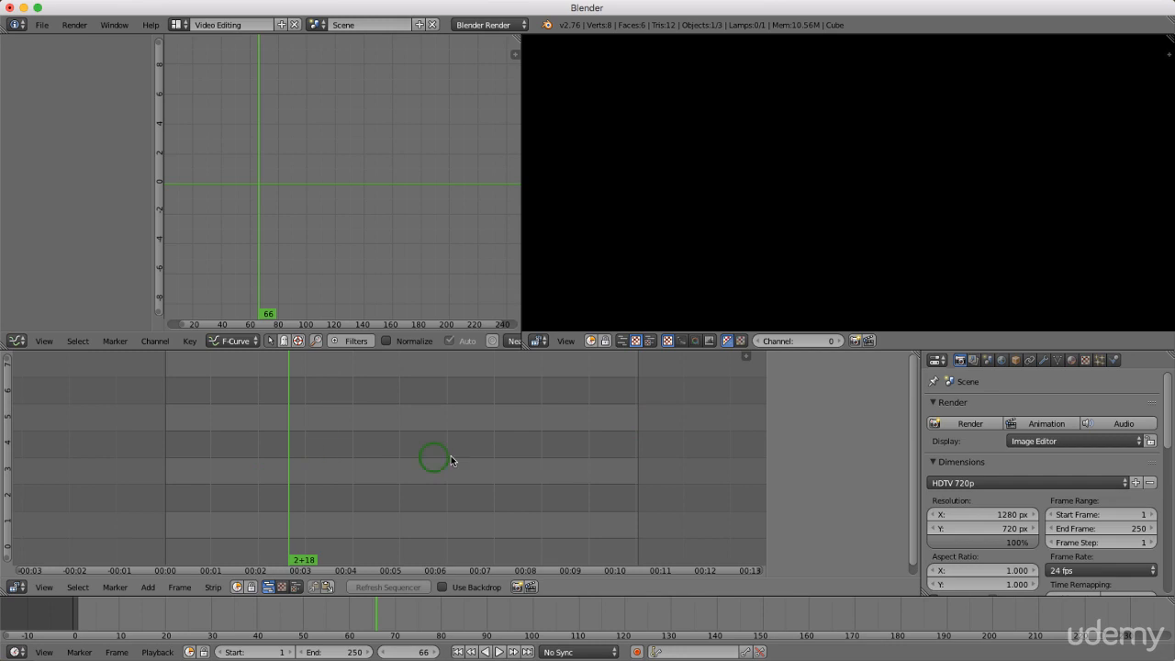
Set the end frame of the video sequence to 500.
{"action": "scroll", "coordinate": [361, 479], "scroll_direction": "down", "scroll_amount": 1}
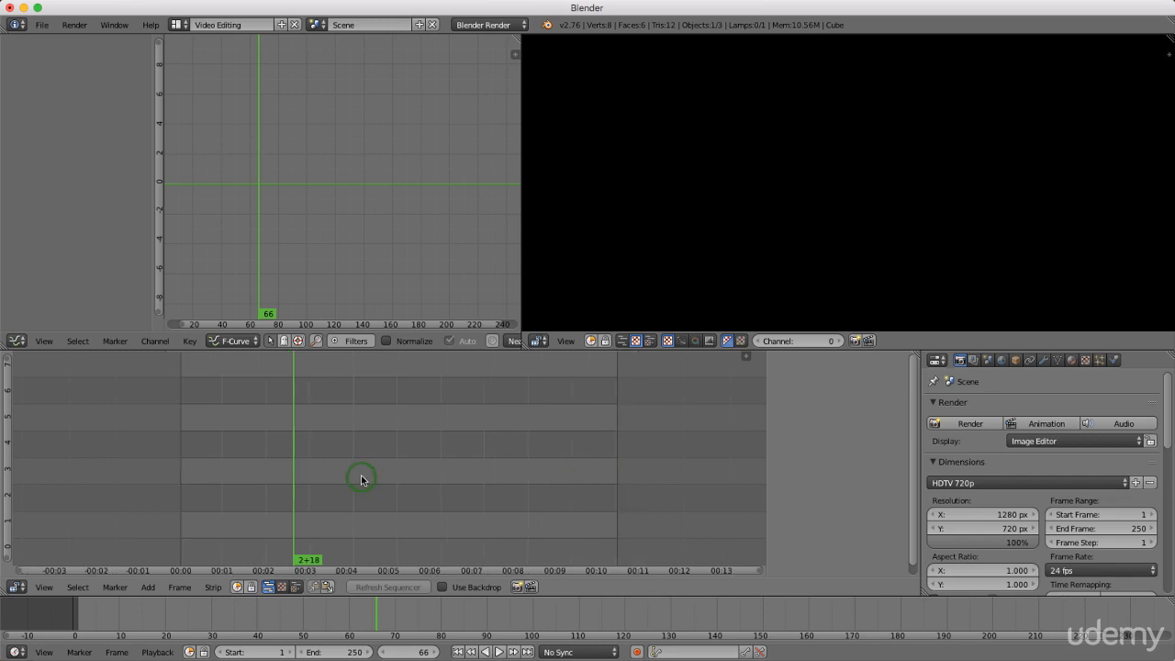
{"action": "scroll", "coordinate": [323, 619], "scroll_direction": "down", "scroll_amount": 3}
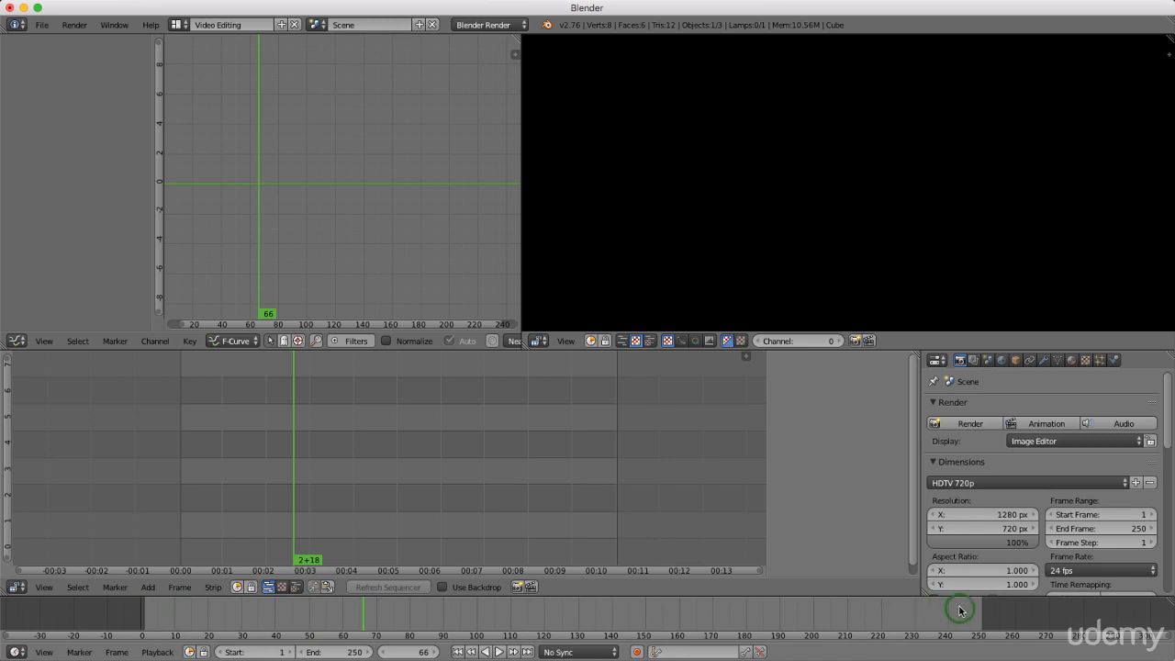
{"action": "left_click", "coordinate": [320, 651]}
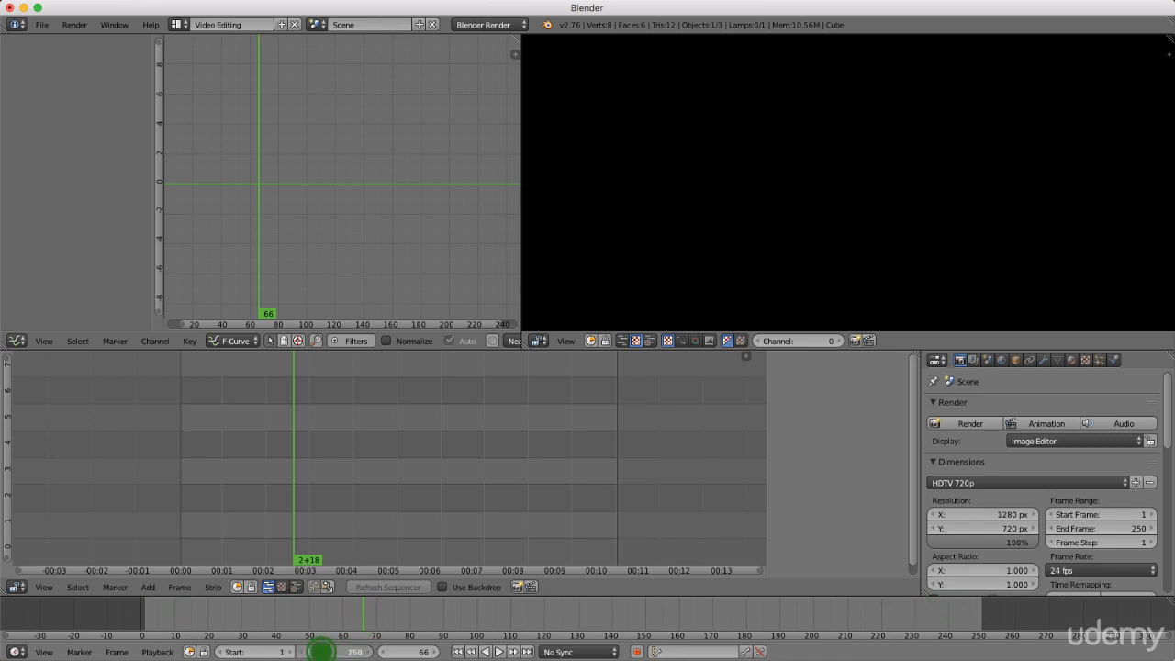
{"action": "left_click_drag", "start_coordinate": [320, 651], "coordinate": [321, 654]}
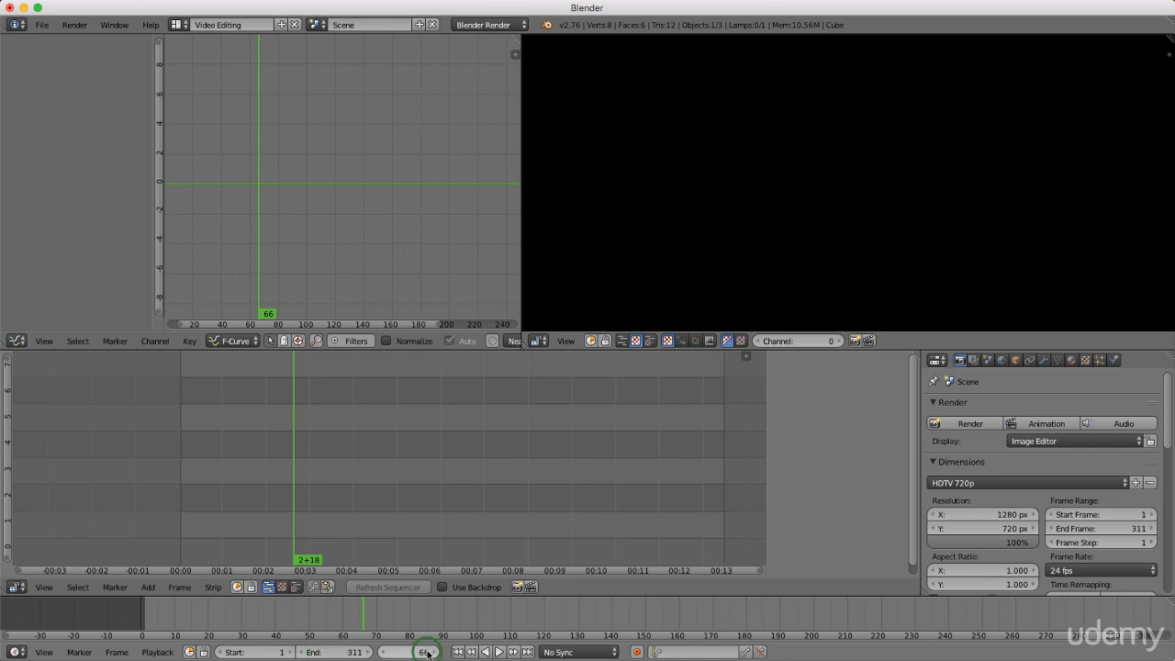
{"action": "left_click", "coordinate": [332, 652]}
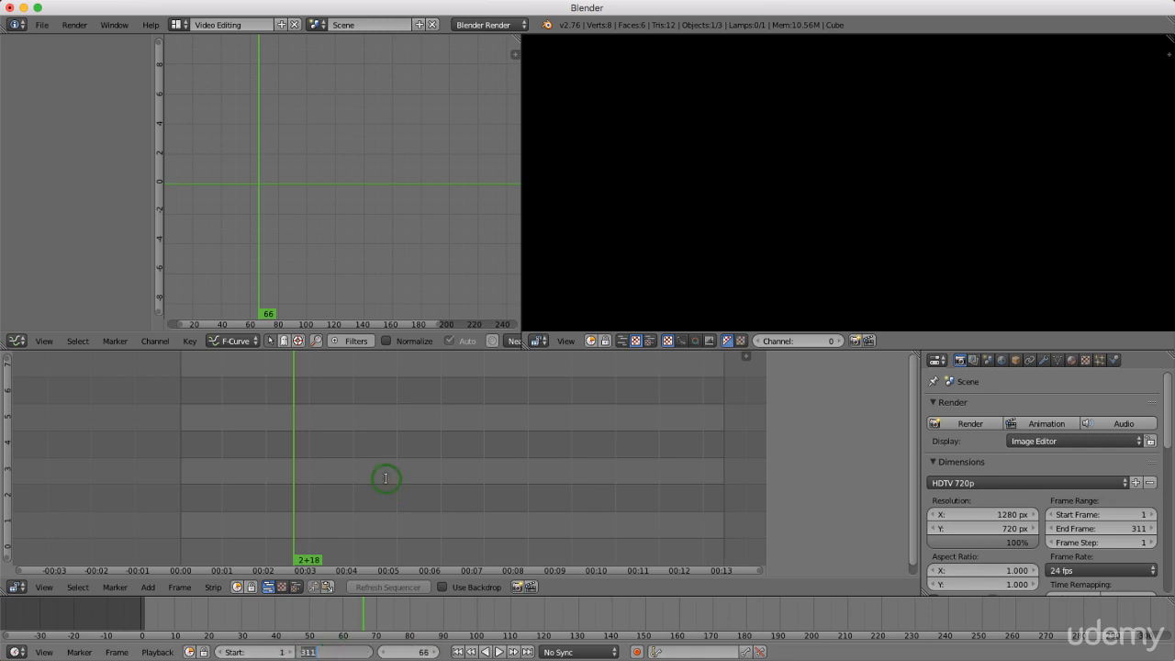
{"action": "key", "text": "Return"}
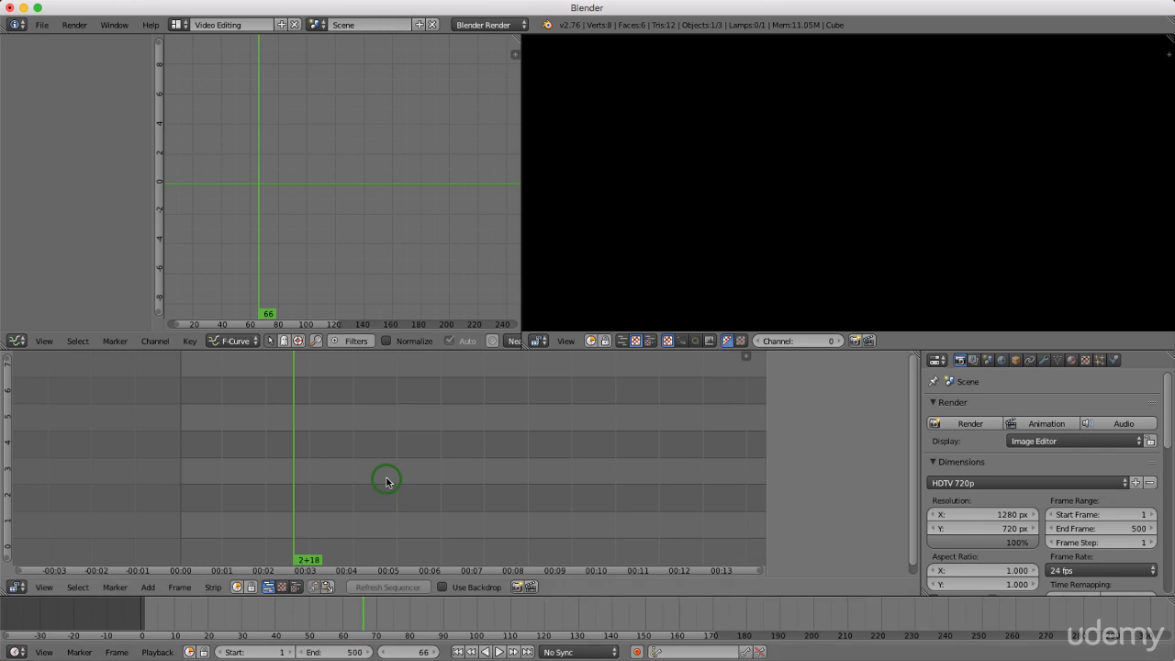
Hide the strip sequencer's properties sidebar so the strip area fills its full width.
{"action": "scroll", "coordinate": [370, 464], "scroll_direction": "down", "scroll_amount": 4}
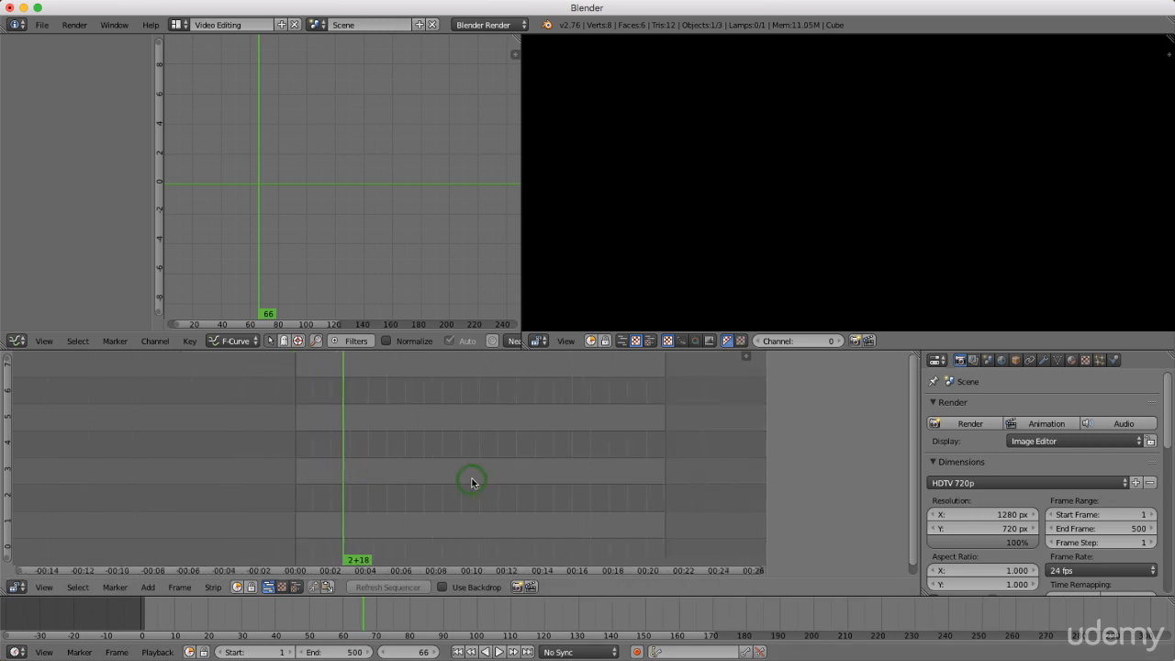
{"action": "middle_click_drag", "start_coordinate": [472, 481], "coordinate": [344, 487]}
{"action": "scroll", "coordinate": [236, 478], "scroll_direction": "up", "scroll_amount": 3}
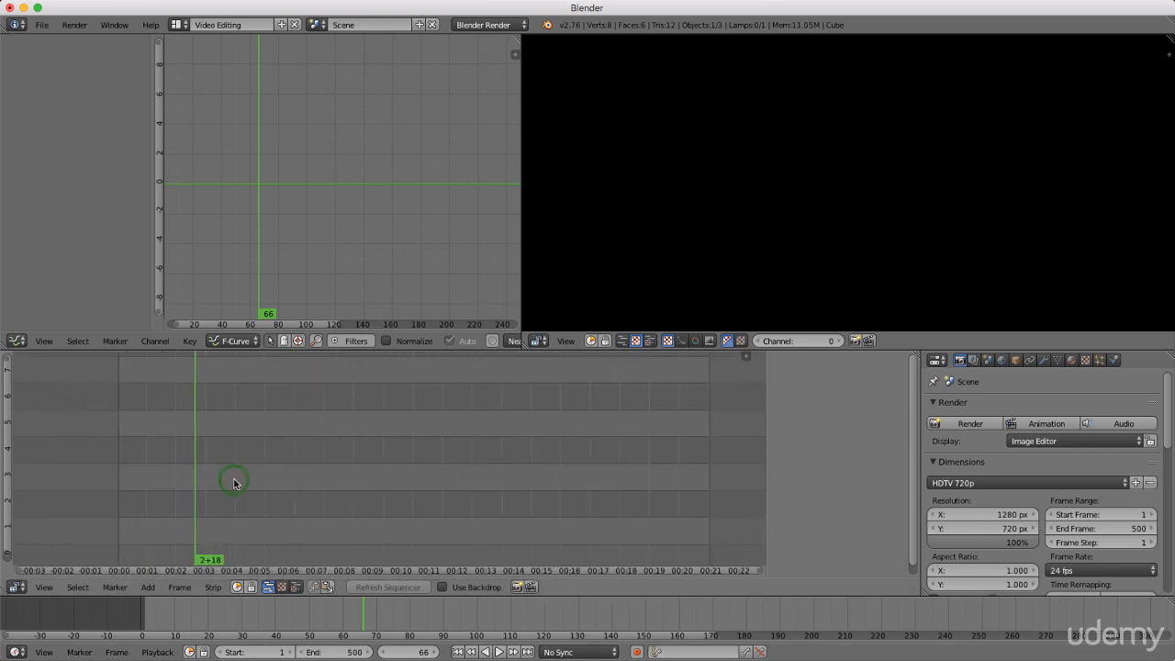
{"action": "key", "text": "n"}
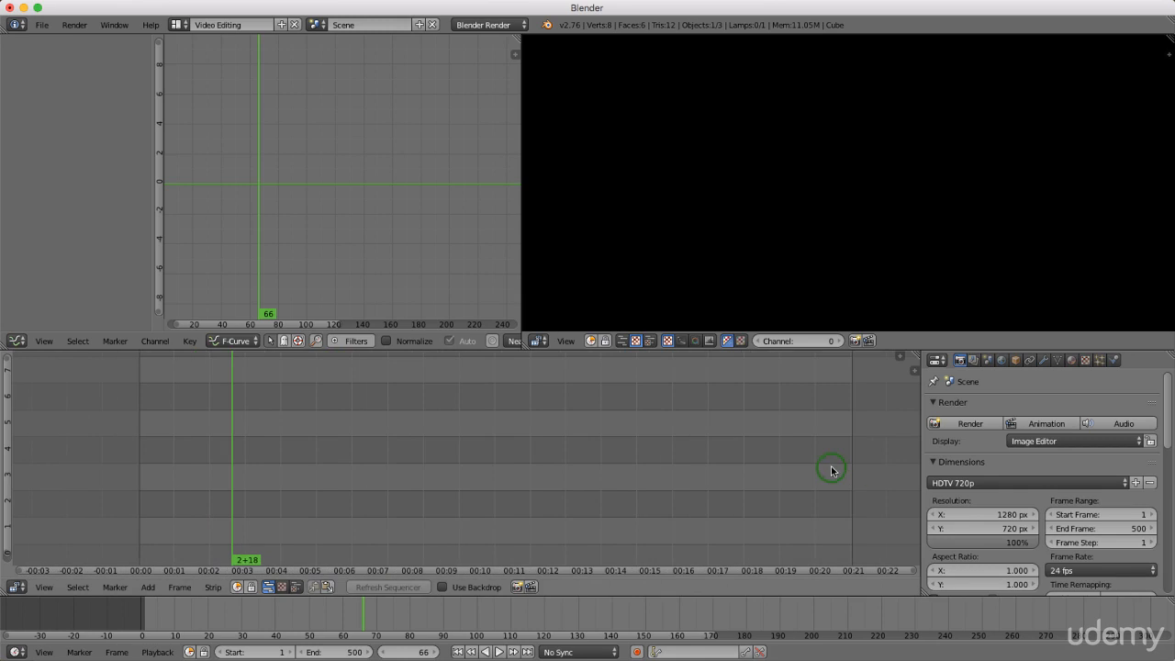
{"action": "key", "text": "n"}
{"action": "key", "text": "n"}
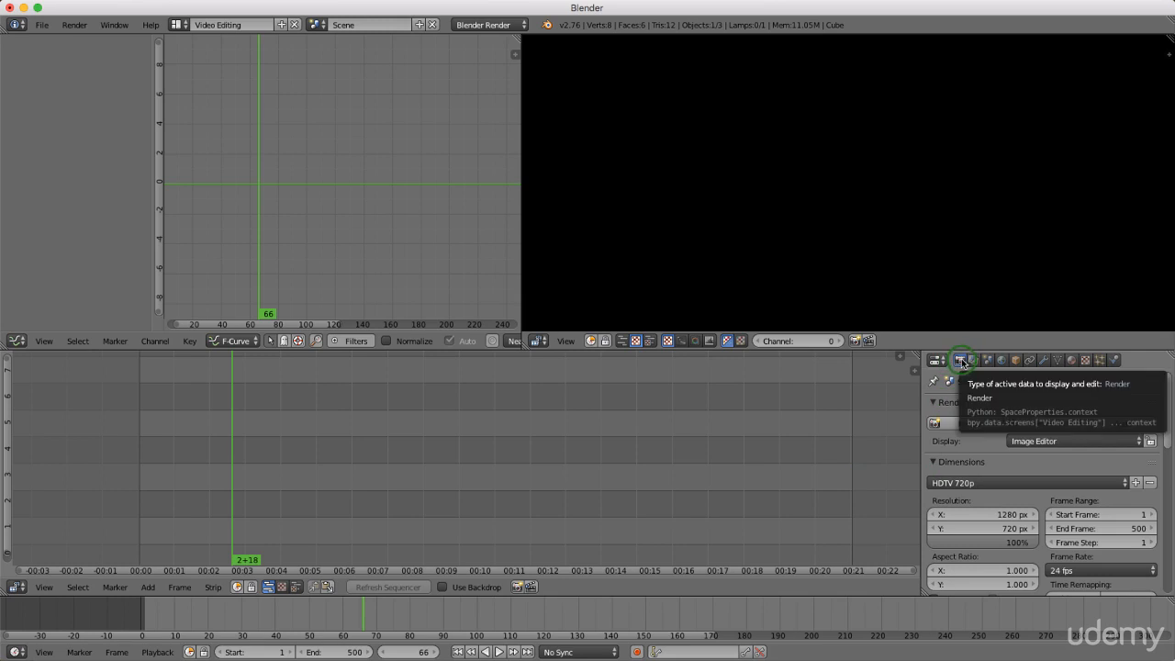
Apply the HDTV 720p render preset to the scene's dimensions.
{"action": "left_click", "coordinate": [1104, 486]}
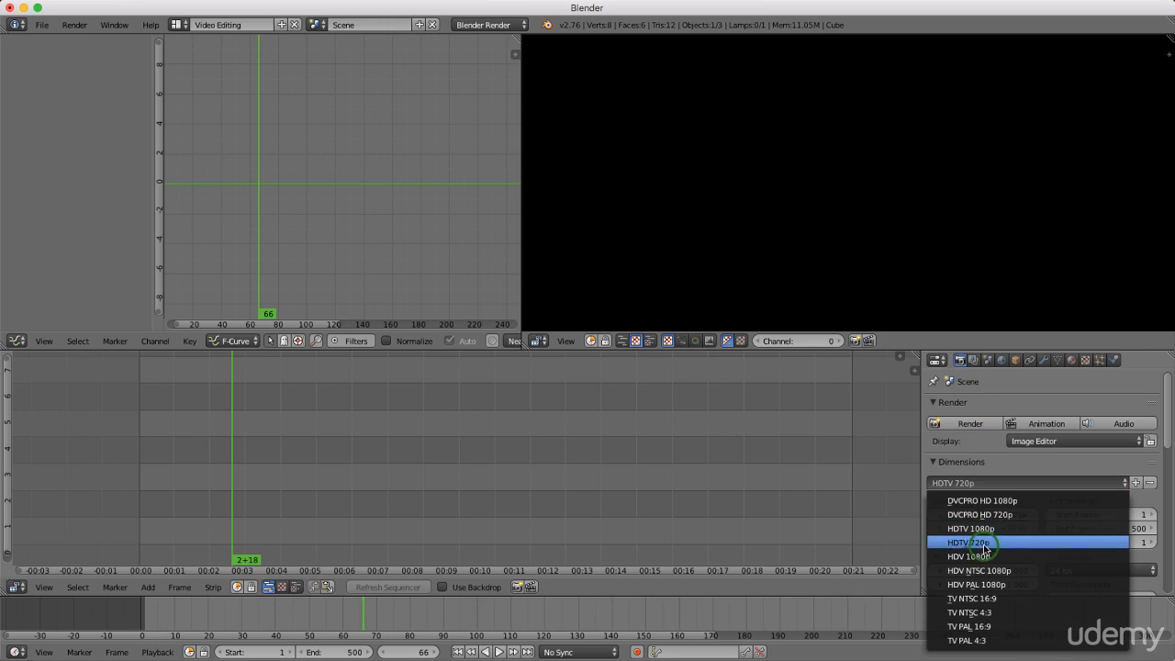
{"action": "left_click", "coordinate": [1012, 545]}
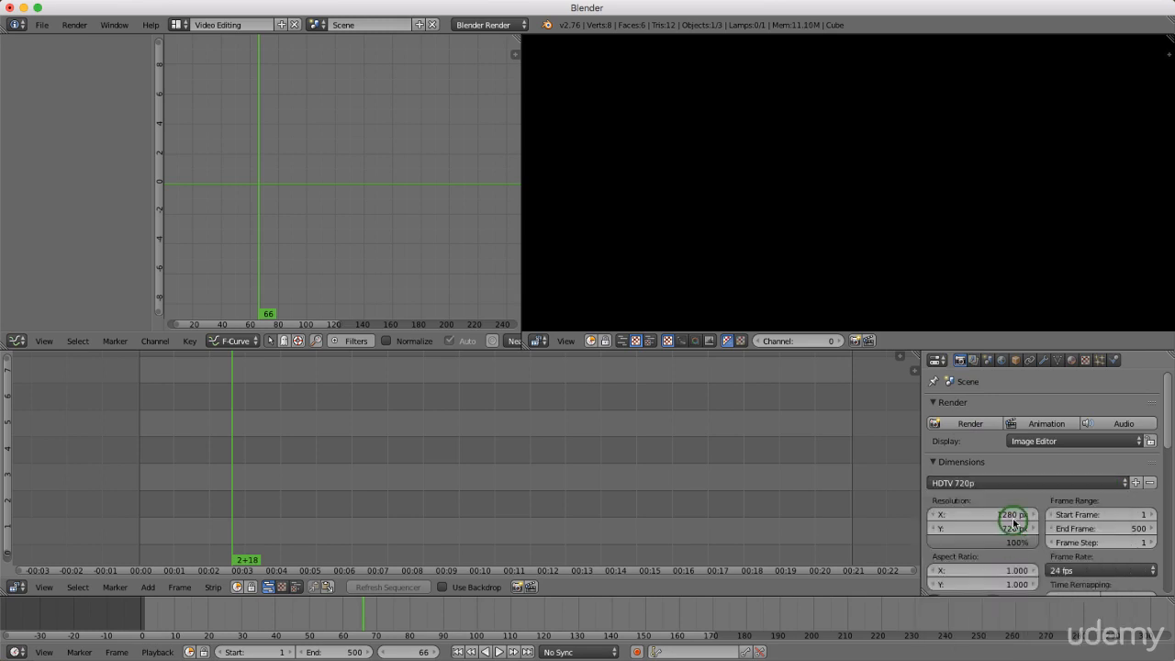
{"action": "scroll", "coordinate": [1015, 487], "scroll_direction": "down", "scroll_amount": 3}
{"action": "scroll", "coordinate": [1016, 494], "scroll_direction": "down", "scroll_amount": 1}
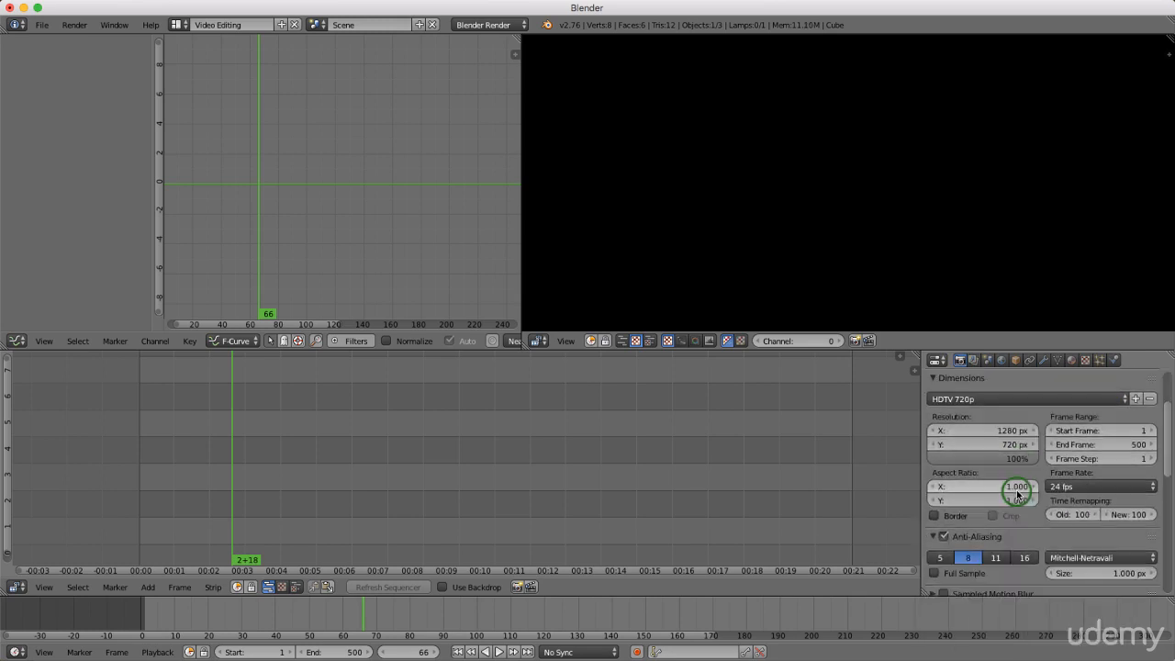
Expand the Post Processing options in the scene's render settings.
{"action": "scroll", "coordinate": [1017, 492], "scroll_direction": "down", "scroll_amount": 1}
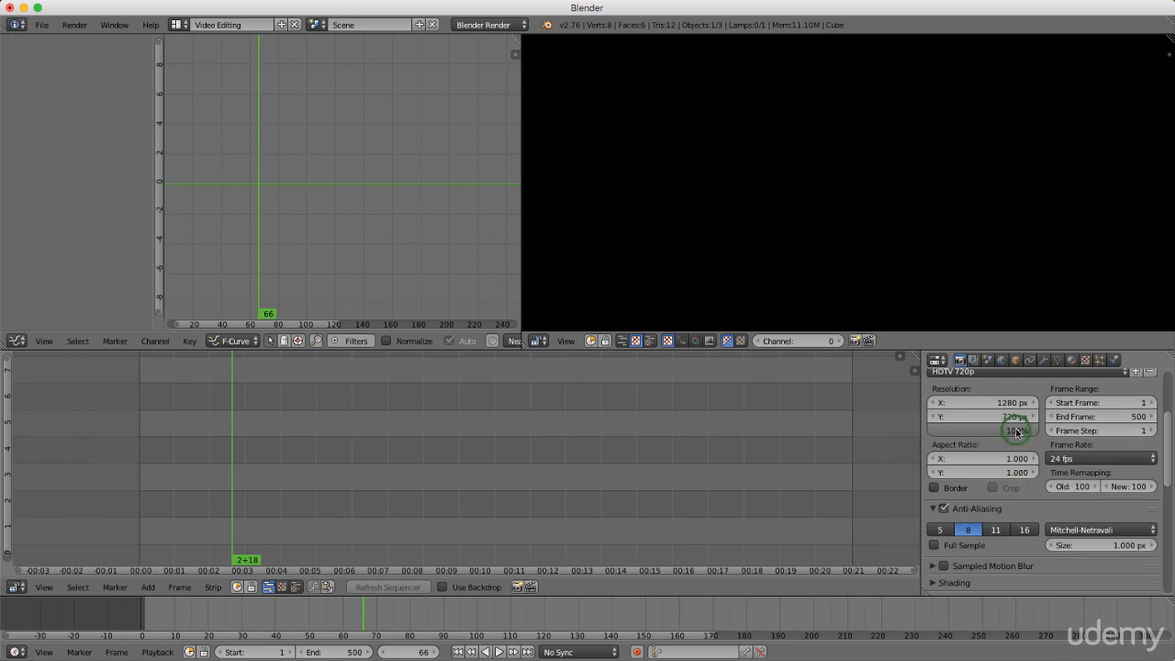
{"action": "scroll", "coordinate": [1019, 464], "scroll_direction": "down", "scroll_amount": 3}
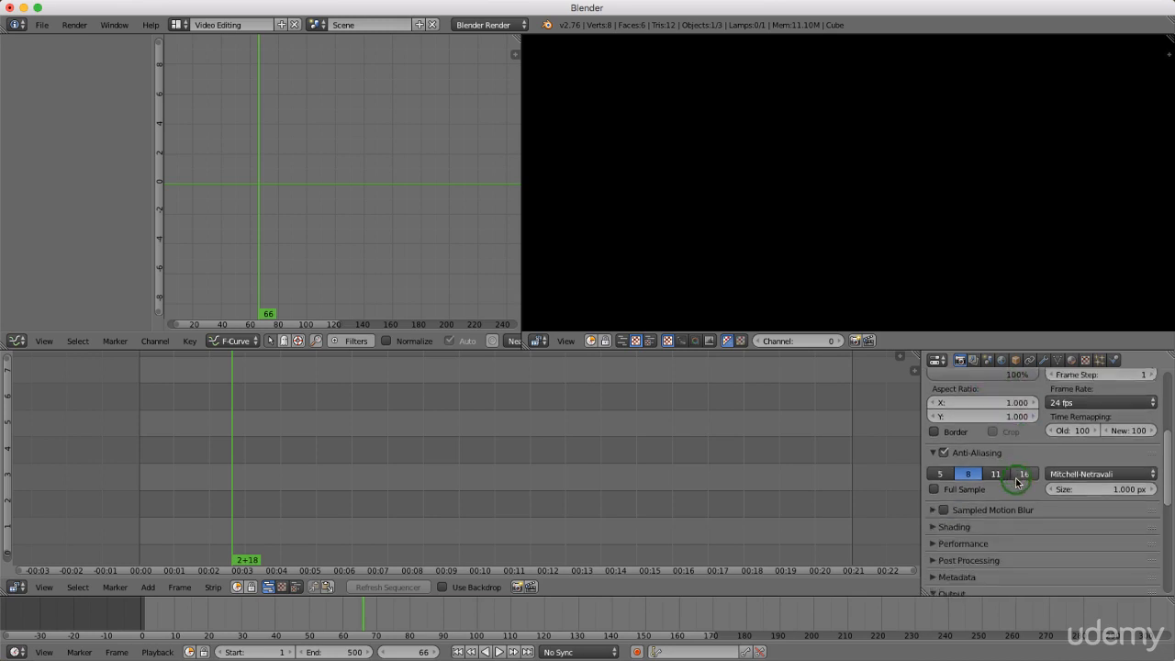
{"action": "scroll", "coordinate": [1014, 494], "scroll_direction": "down", "scroll_amount": 1}
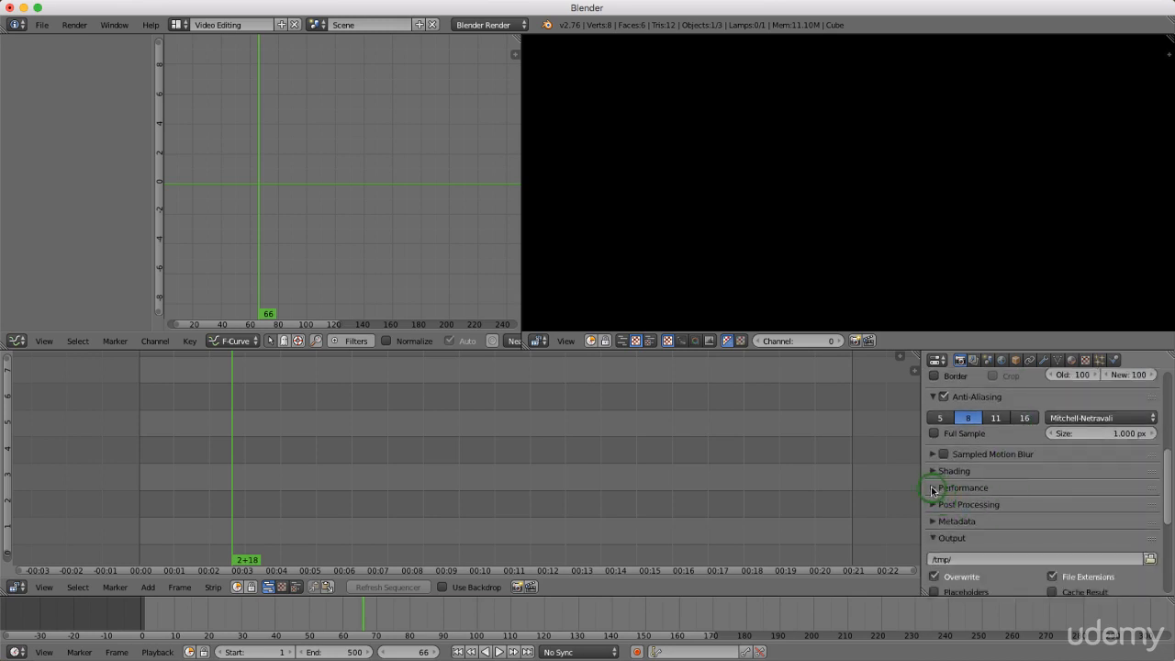
{"action": "left_click", "coordinate": [934, 505]}
{"action": "scroll", "coordinate": [938, 507], "scroll_direction": "down", "scroll_amount": 6}
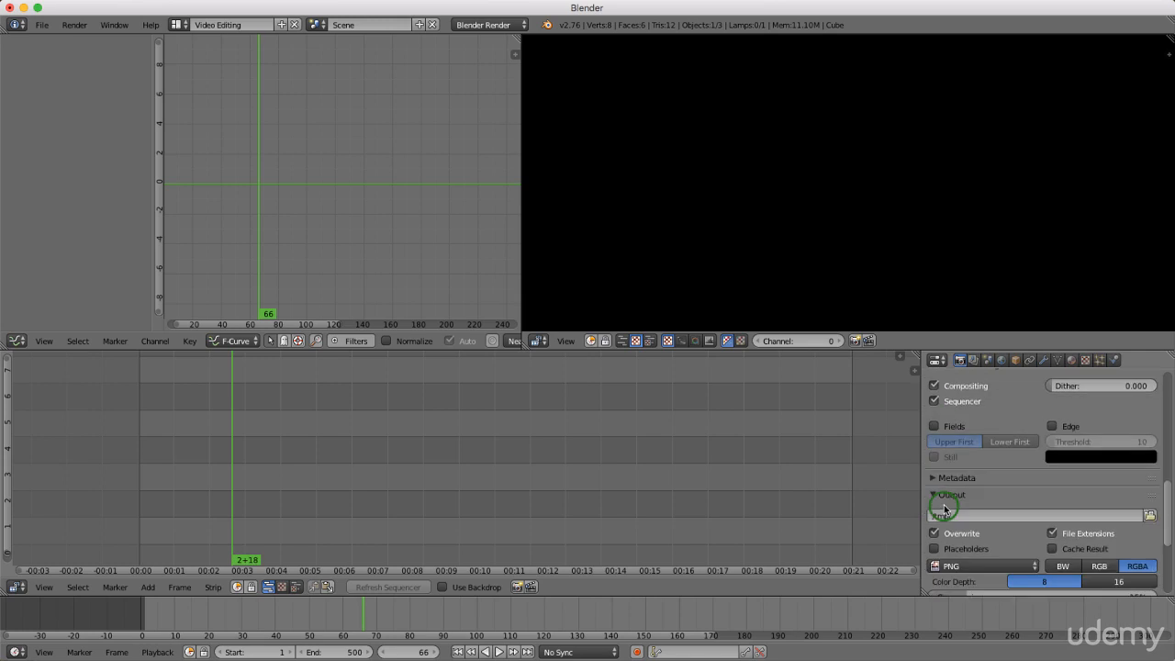
Create a VideoOutput folder inside MuseumAnimation and set it as the render output directory.
{"action": "scroll", "coordinate": [945, 508], "scroll_direction": "down", "scroll_amount": 1}
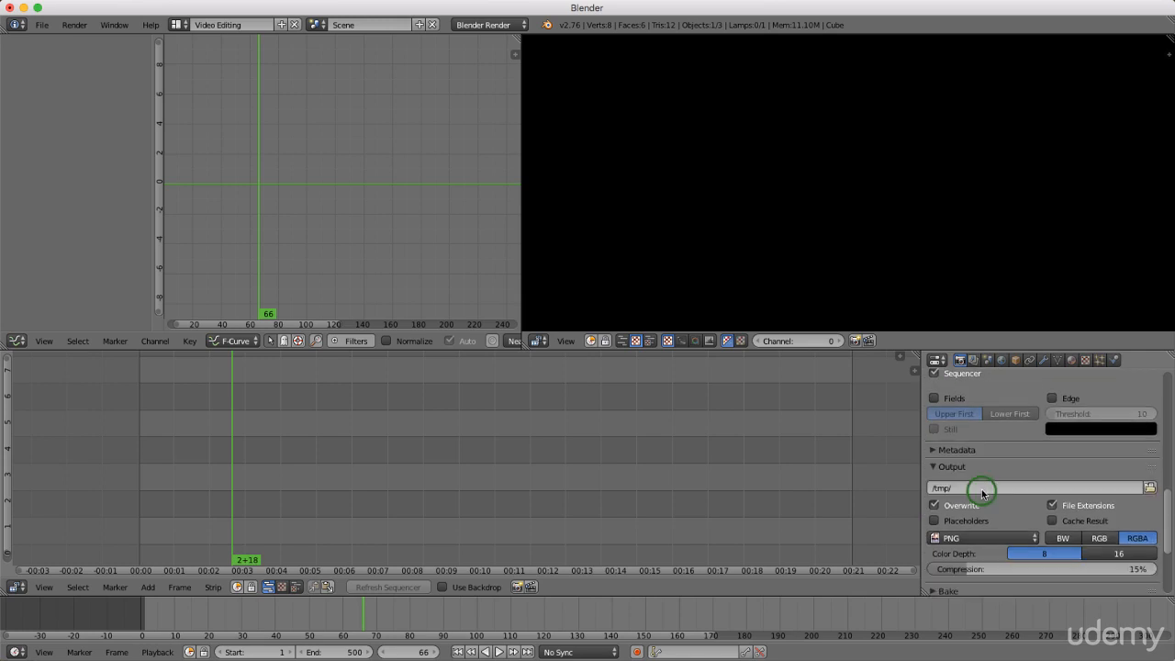
{"action": "left_click", "coordinate": [1149, 487]}
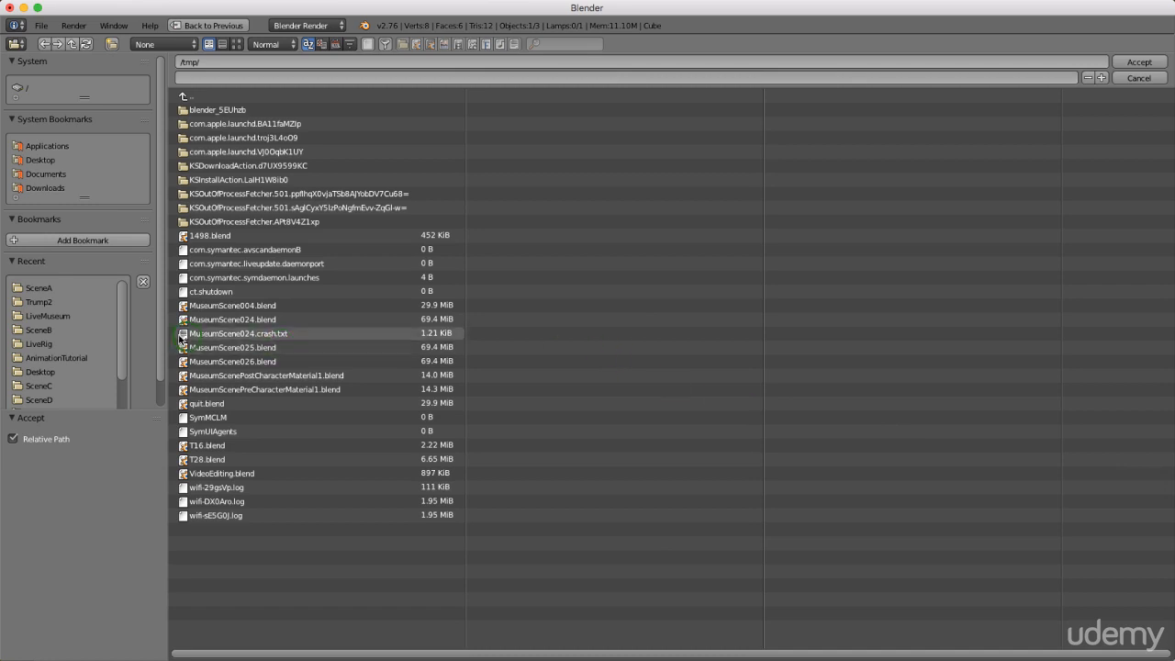
{"action": "left_click", "coordinate": [57, 318]}
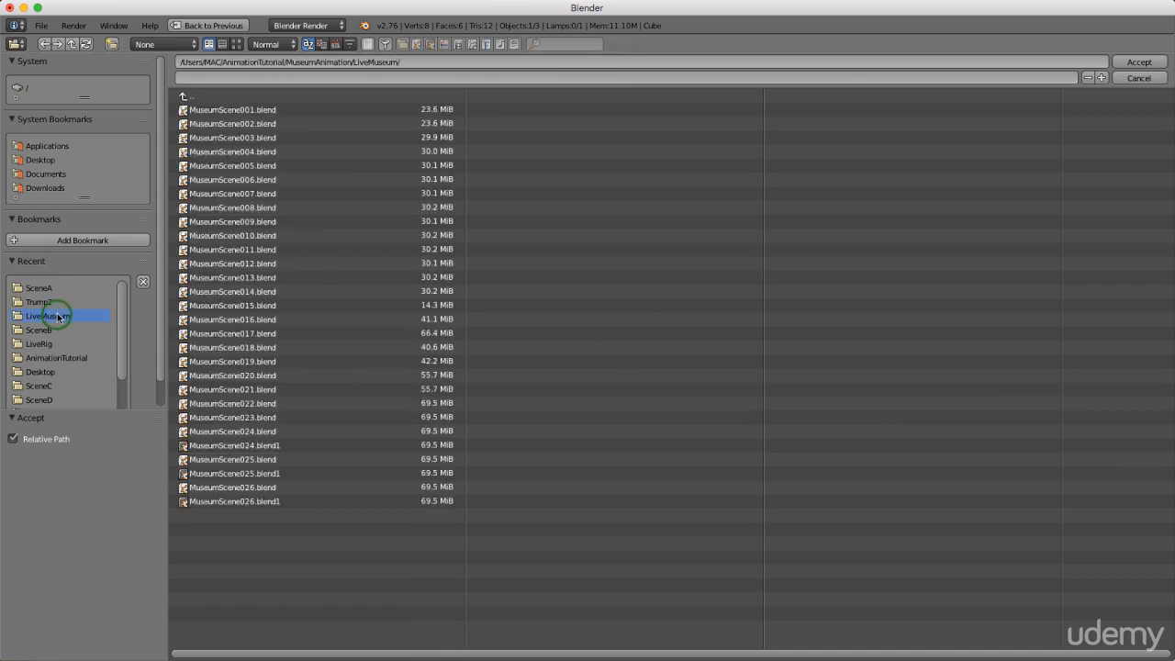
{"action": "left_click", "coordinate": [185, 97]}
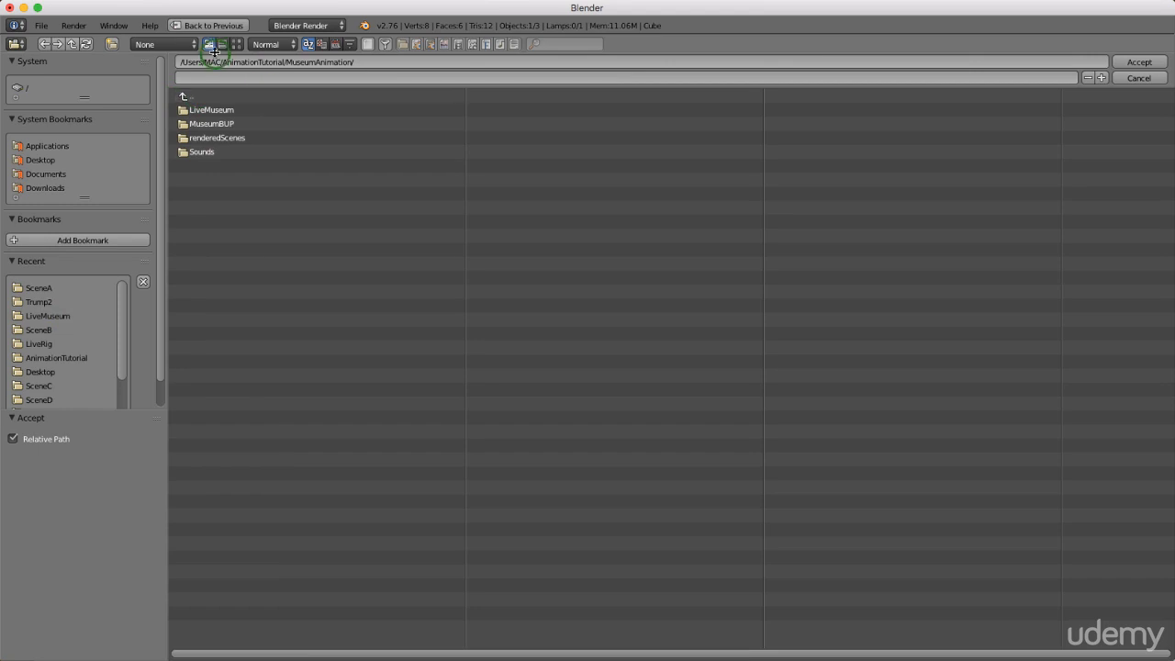
{"action": "left_click", "coordinate": [111, 44]}
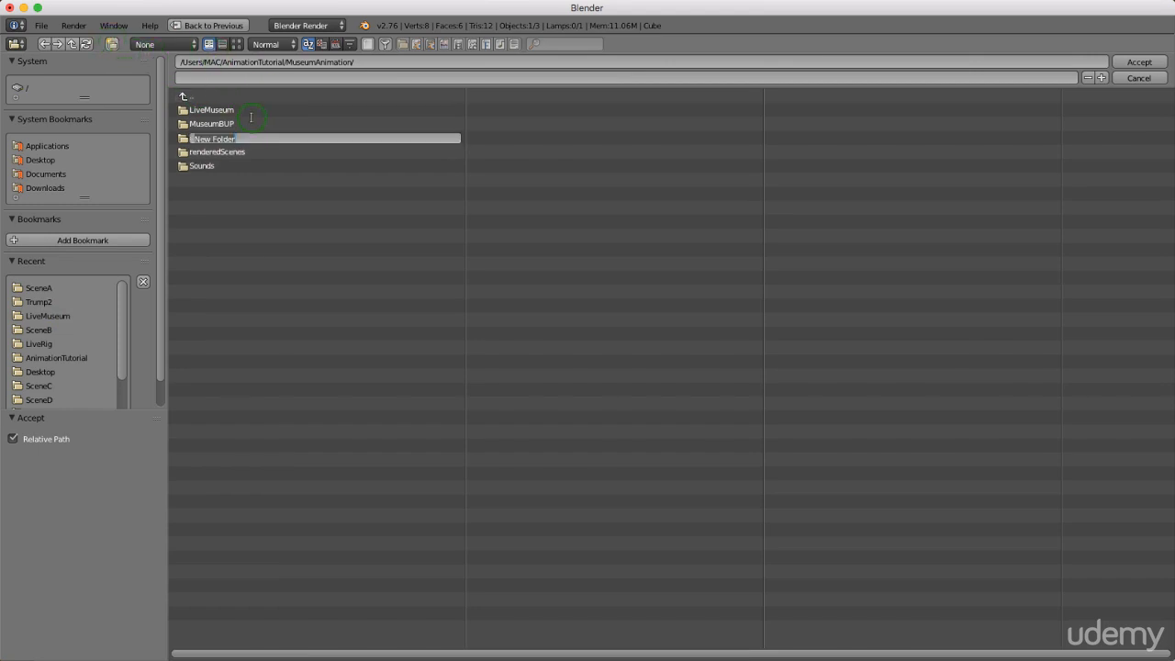
{"action": "type", "text": "v"}
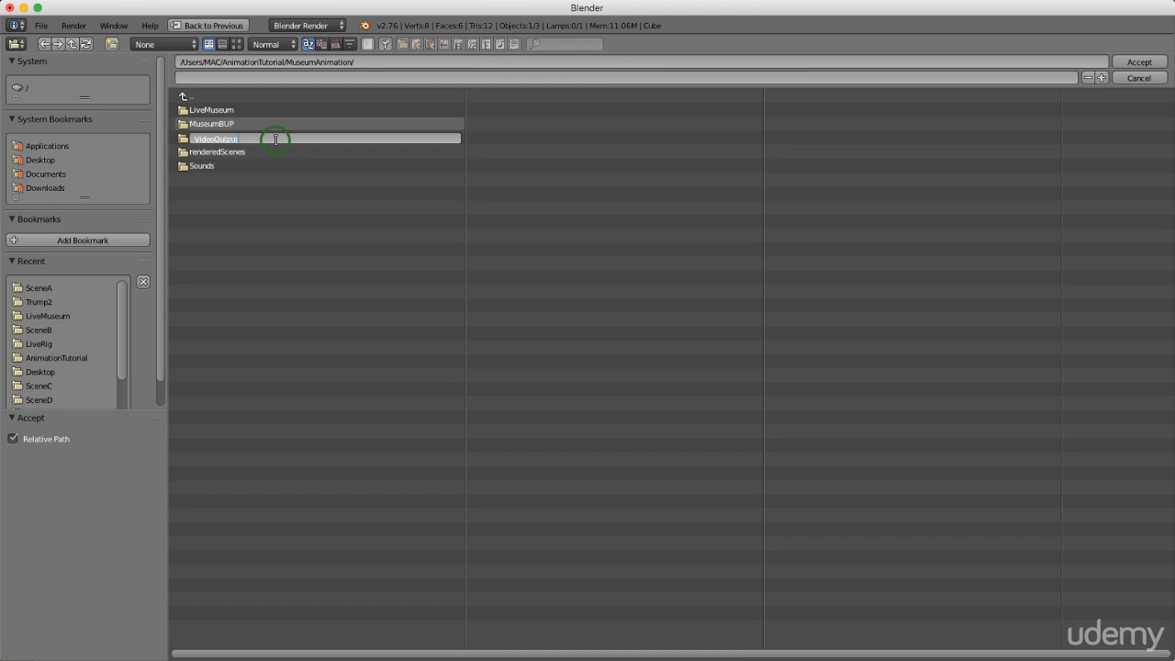
{"action": "key", "text": "Return"}
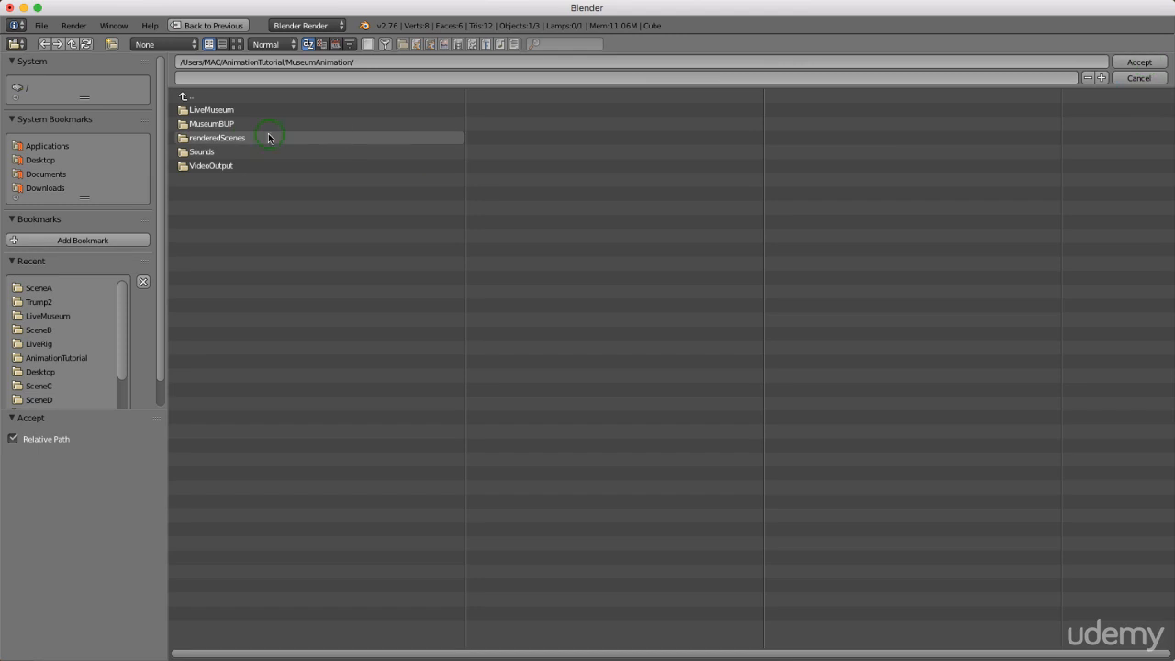
{"action": "left_click", "coordinate": [220, 167]}
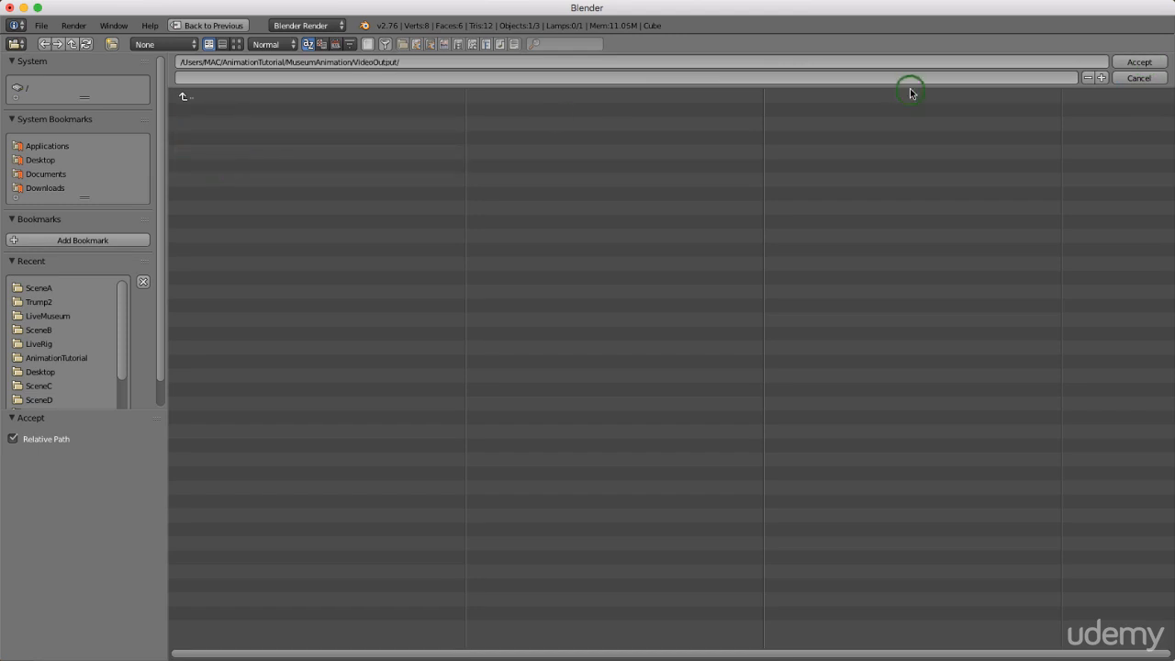
{"action": "left_click", "coordinate": [1141, 62]}
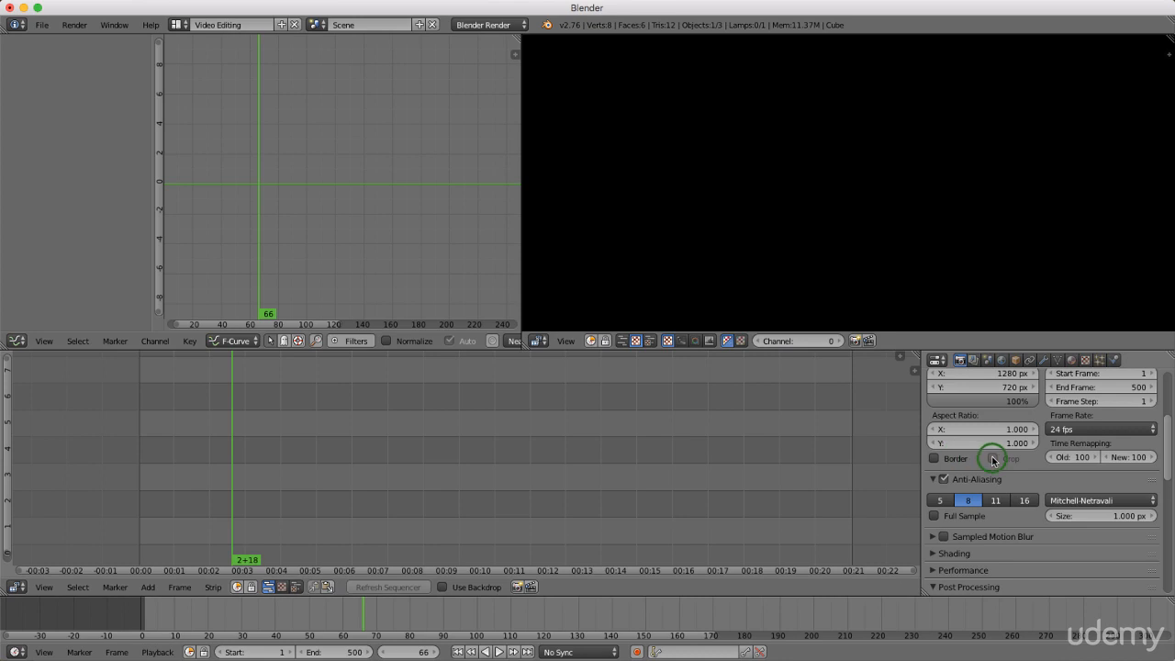
Set the render output file format to the Xvid movie type.
{"action": "scroll", "coordinate": [993, 460], "scroll_direction": "down", "scroll_amount": 3}
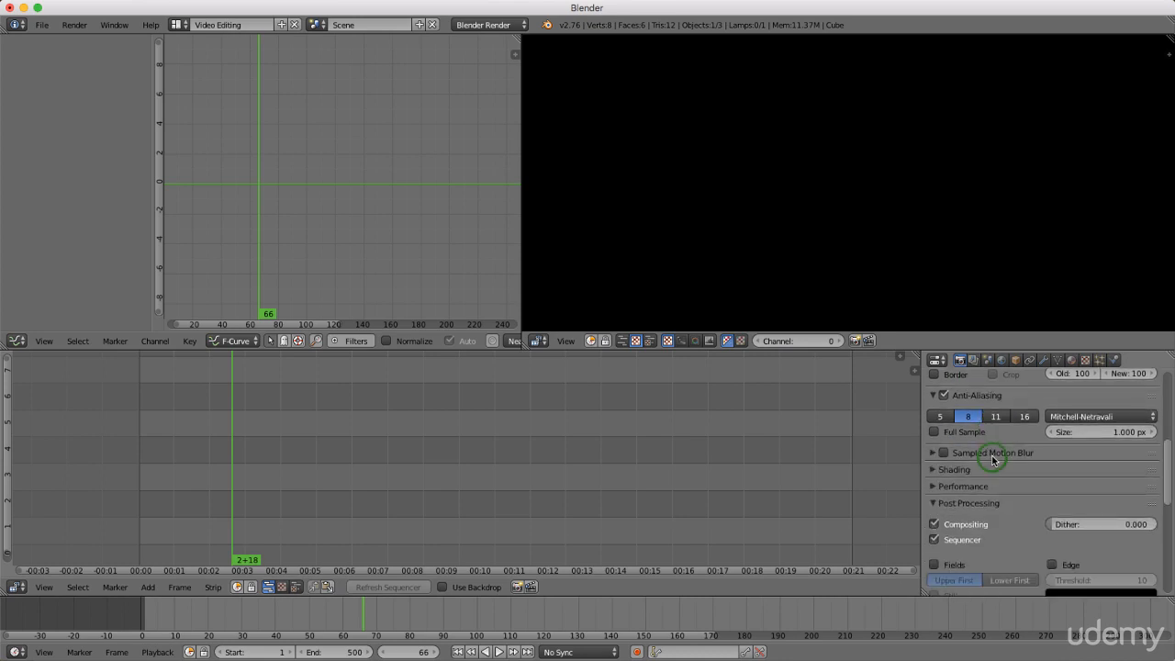
{"action": "scroll", "coordinate": [993, 460], "scroll_direction": "down", "scroll_amount": 7}
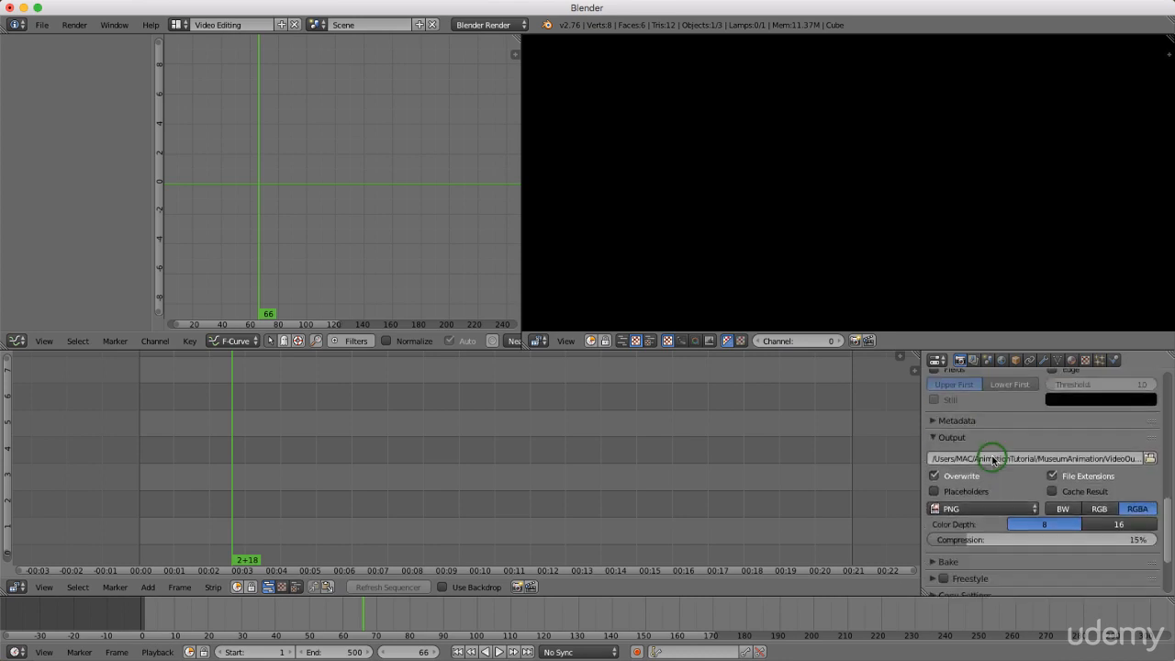
{"action": "scroll", "coordinate": [993, 460], "scroll_direction": "down", "scroll_amount": 2}
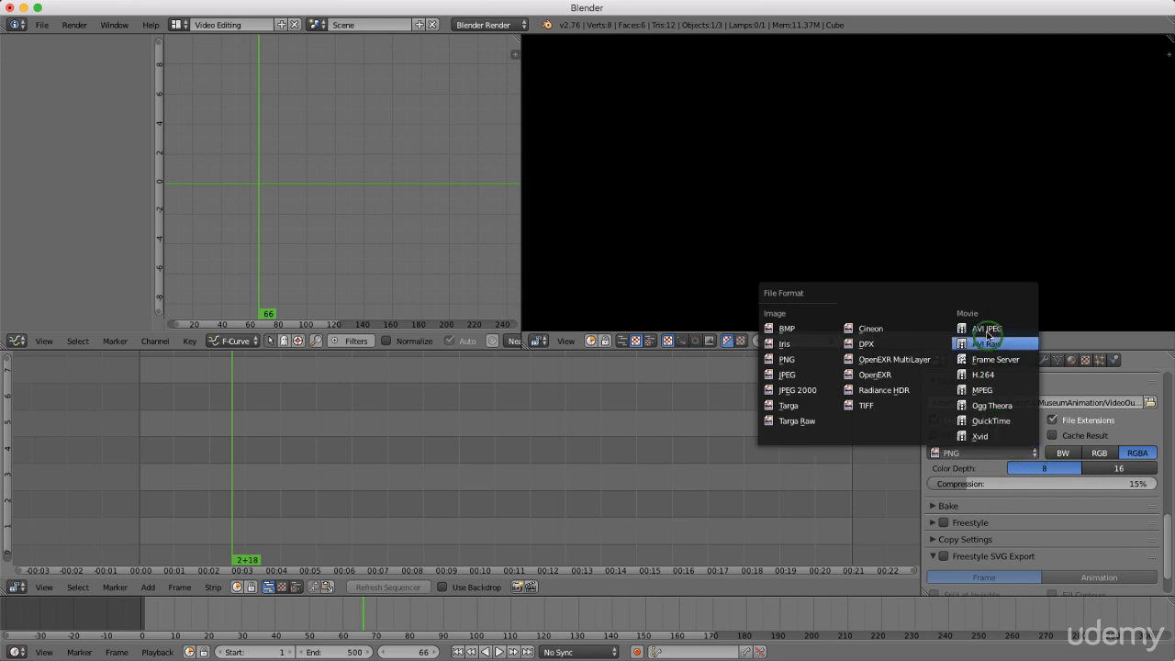
{"action": "left_click", "coordinate": [998, 437]}
Expand the Encoding settings and set the video format to Xvid.
{"action": "scroll", "coordinate": [991, 450], "scroll_direction": "down", "scroll_amount": 2}
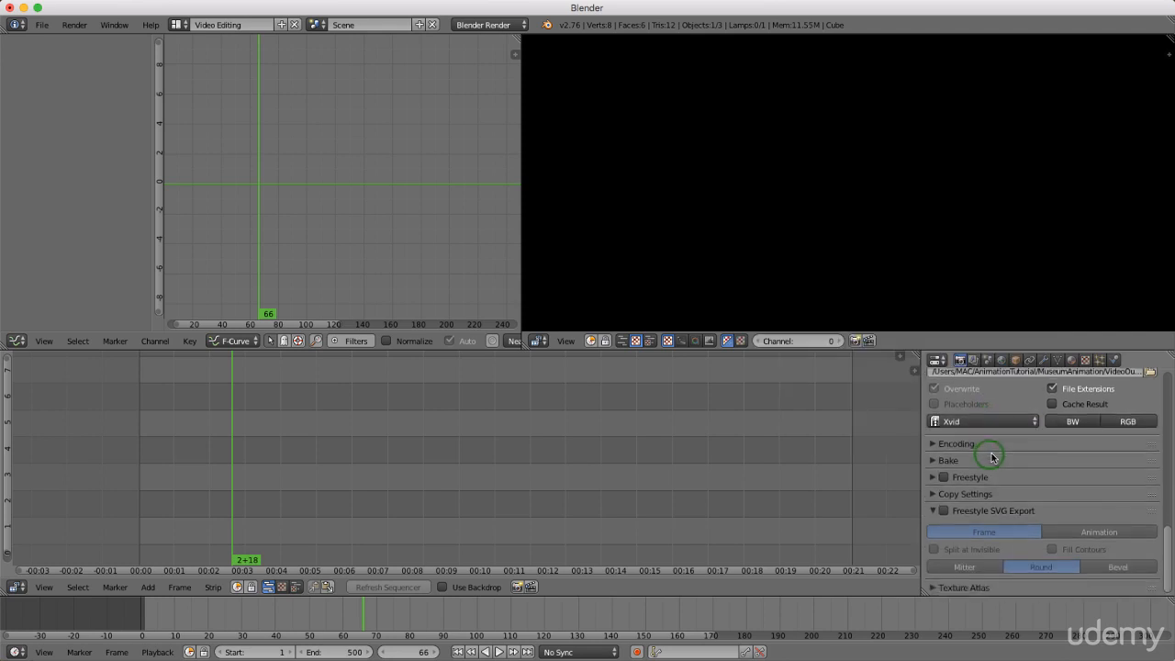
{"action": "left_click", "coordinate": [934, 445]}
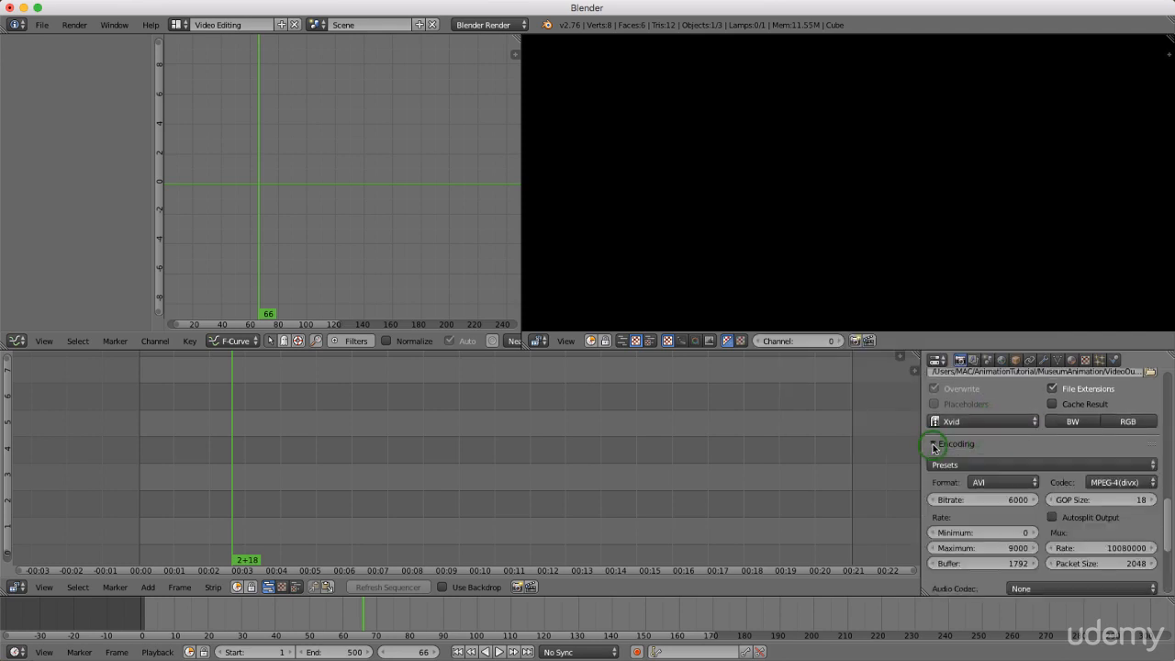
{"action": "left_click", "coordinate": [1029, 483]}
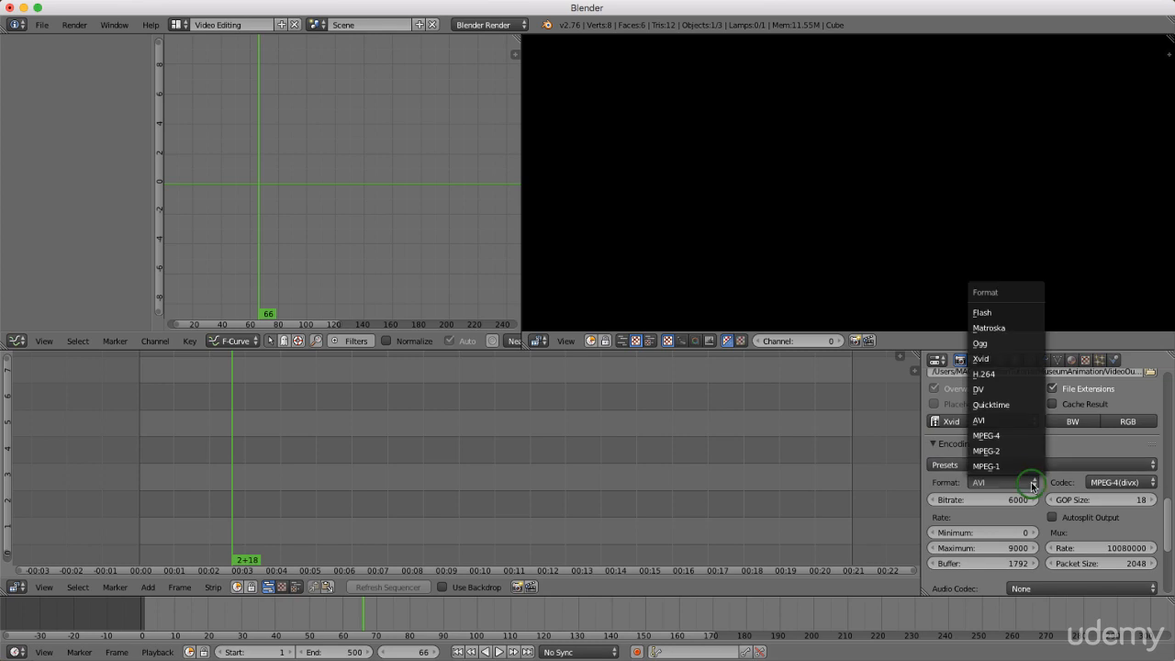
{"action": "left_click", "coordinate": [1001, 359]}
Set the audio codec of the encoded video to MP3.
{"action": "scroll", "coordinate": [1051, 514], "scroll_direction": "down", "scroll_amount": 1}
{"action": "scroll", "coordinate": [1052, 514], "scroll_direction": "down", "scroll_amount": 1}
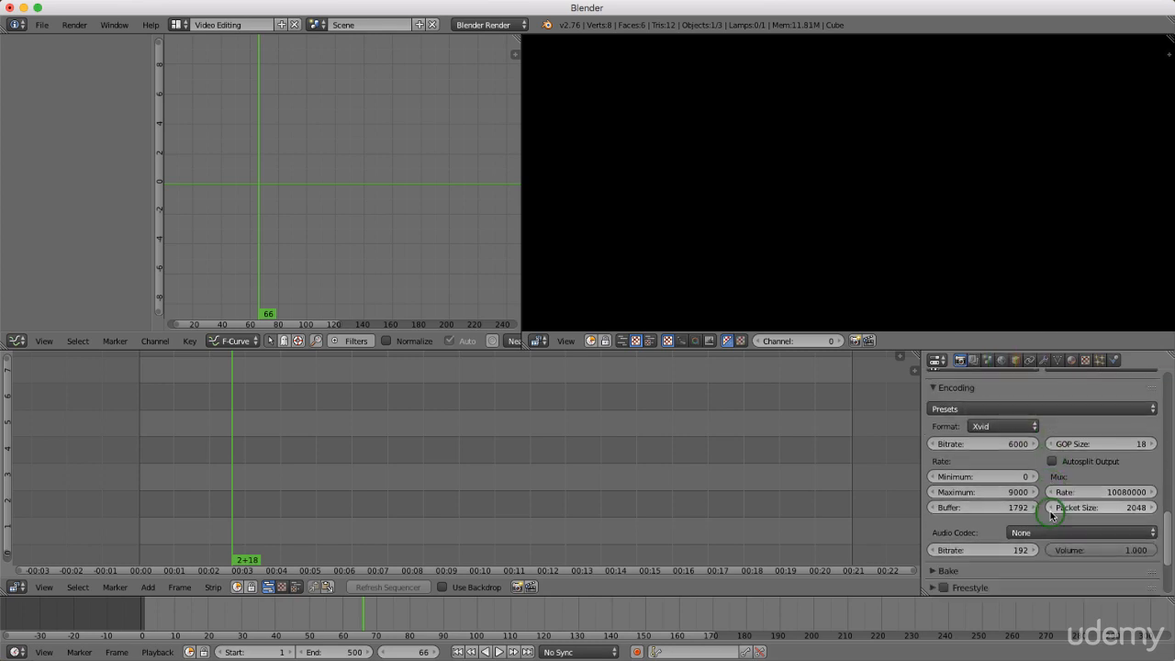
{"action": "left_click", "coordinate": [1094, 534]}
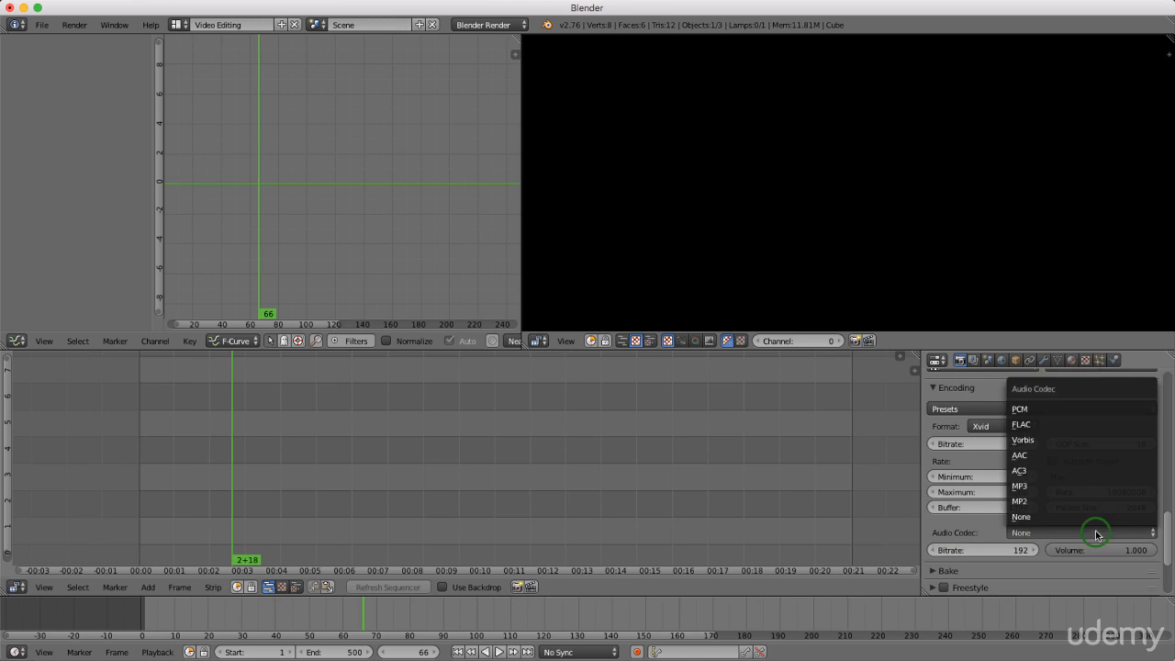
{"action": "left_click", "coordinate": [1082, 486]}
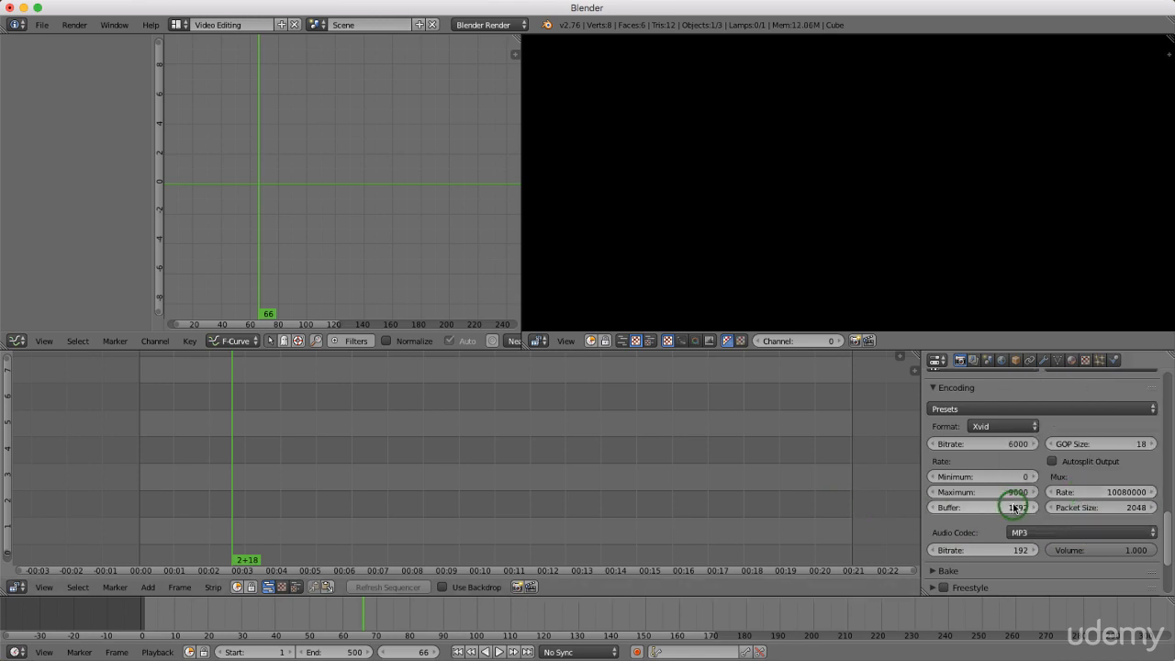
{"action": "scroll", "coordinate": [1017, 505], "scroll_direction": "down", "scroll_amount": 3}
{"action": "scroll", "coordinate": [1016, 503], "scroll_direction": "down", "scroll_amount": 1}
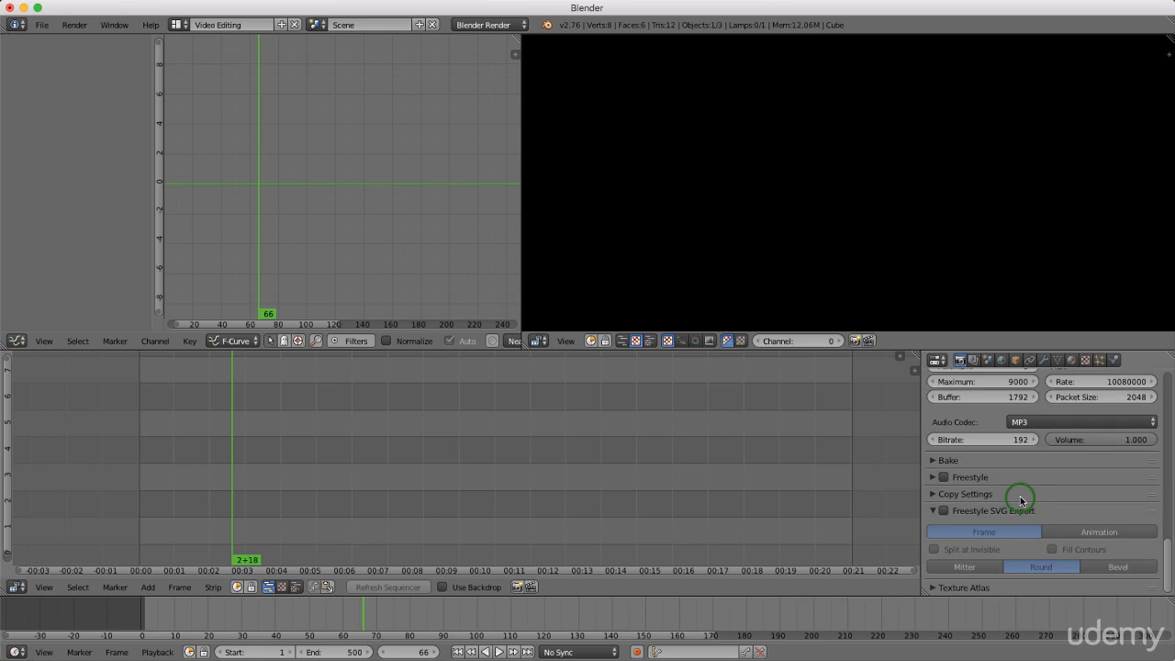
{"action": "scroll", "coordinate": [1019, 502], "scroll_direction": "up", "scroll_amount": 5}
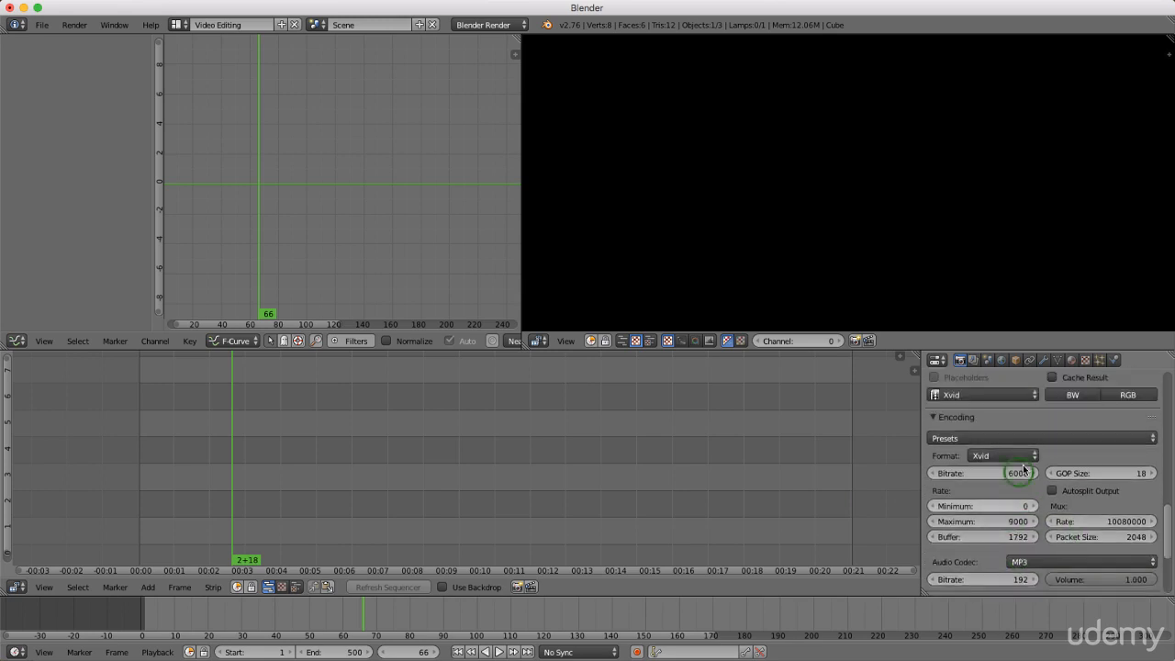
{"action": "scroll", "coordinate": [1019, 496], "scroll_direction": "up", "scroll_amount": 3}
{"action": "scroll", "coordinate": [1063, 475], "scroll_direction": "up", "scroll_amount": 8}
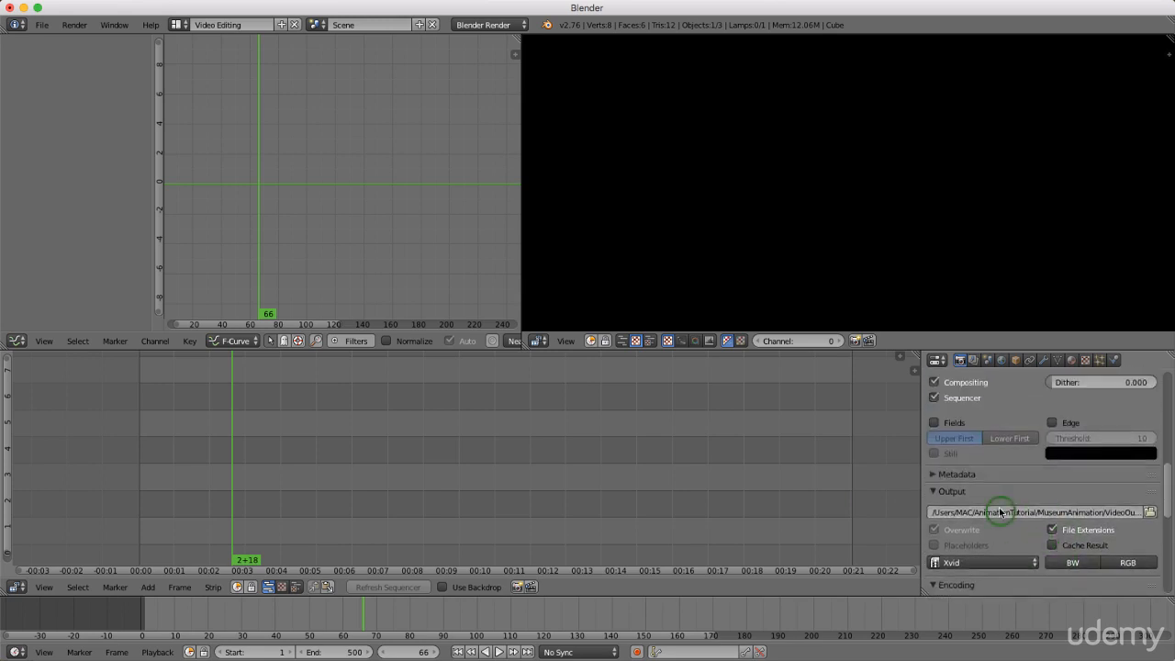
{"action": "scroll", "coordinate": [1028, 482], "scroll_direction": "up", "scroll_amount": 10}
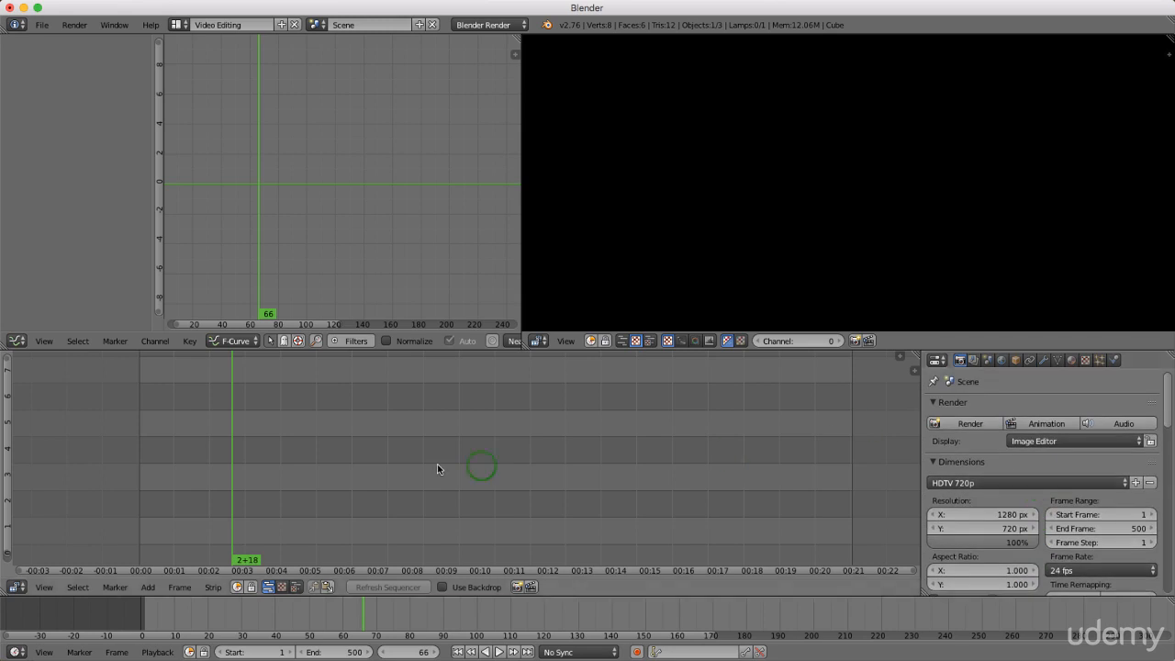
Return to frame 1 and add all images from the renderedScenes/SceneA folder to the sequencer as an image strip.
{"action": "left_click", "coordinate": [457, 652]}
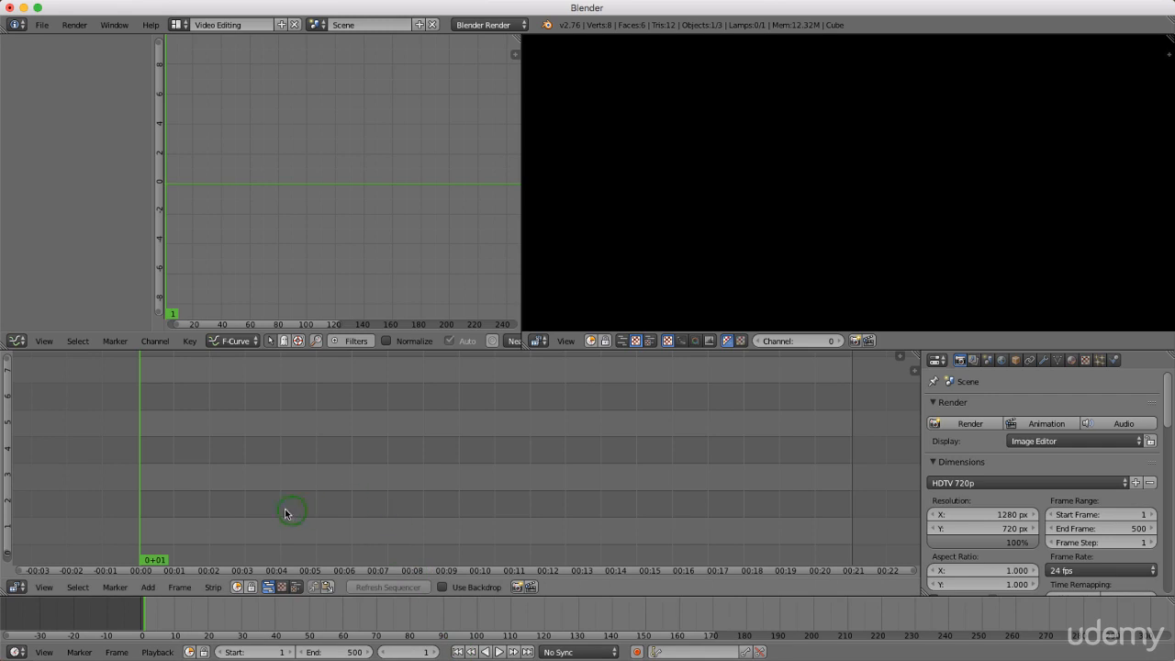
{"action": "left_click", "coordinate": [147, 588]}
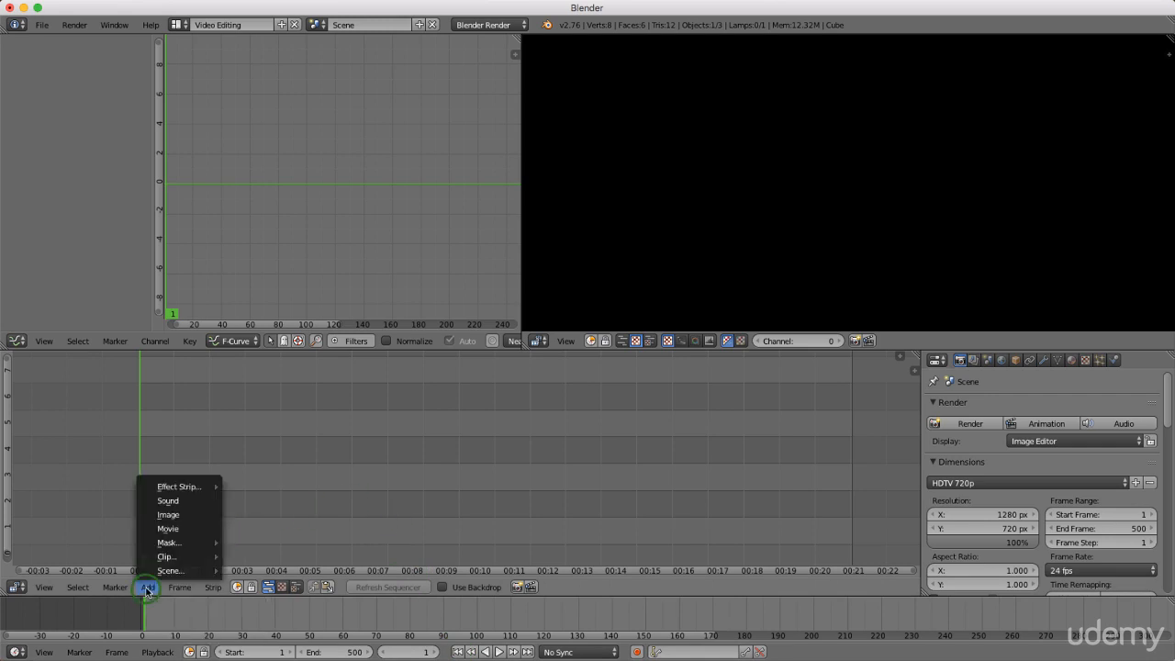
{"action": "left_click", "coordinate": [185, 516]}
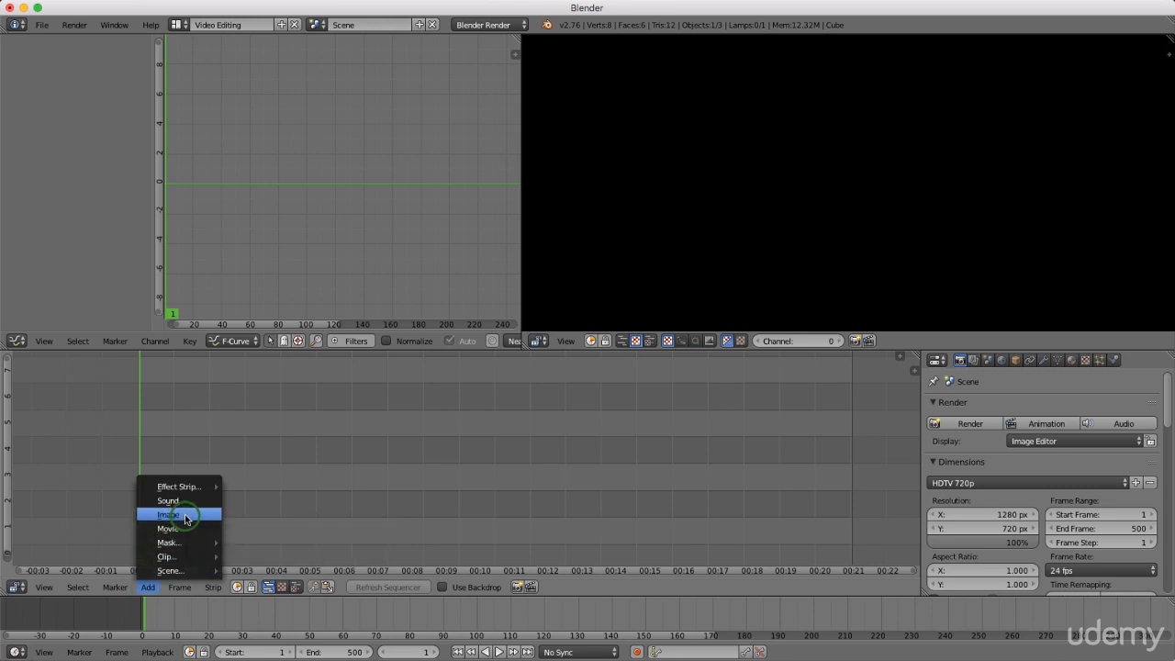
{"action": "left_click", "coordinate": [185, 514]}
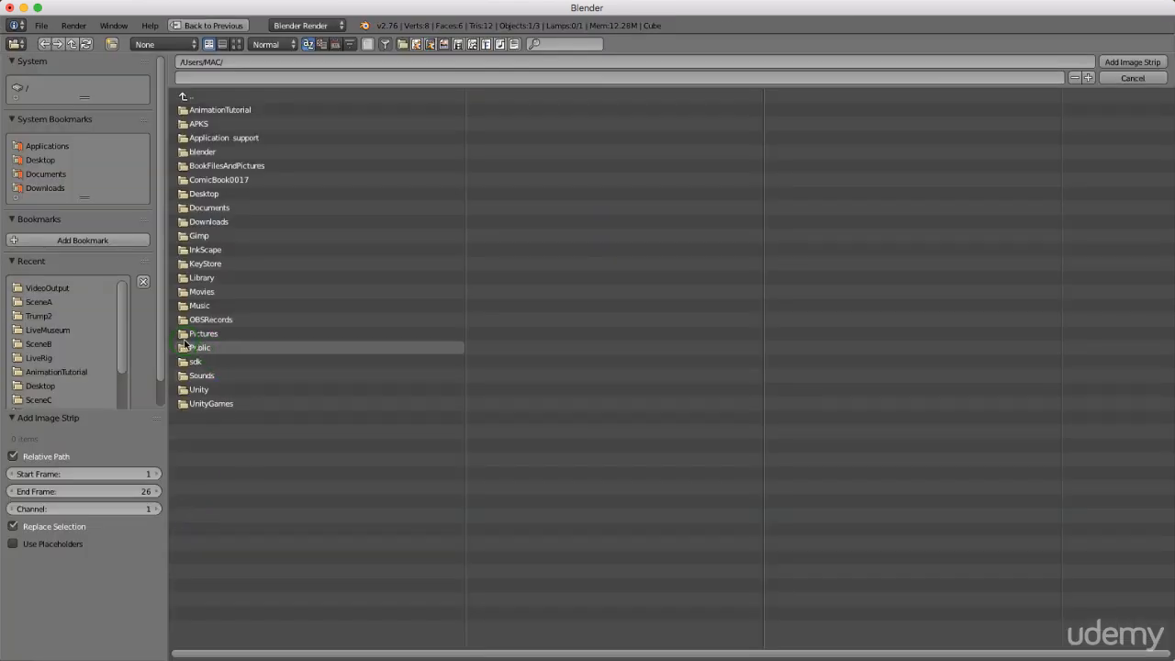
{"action": "left_click", "coordinate": [62, 331]}
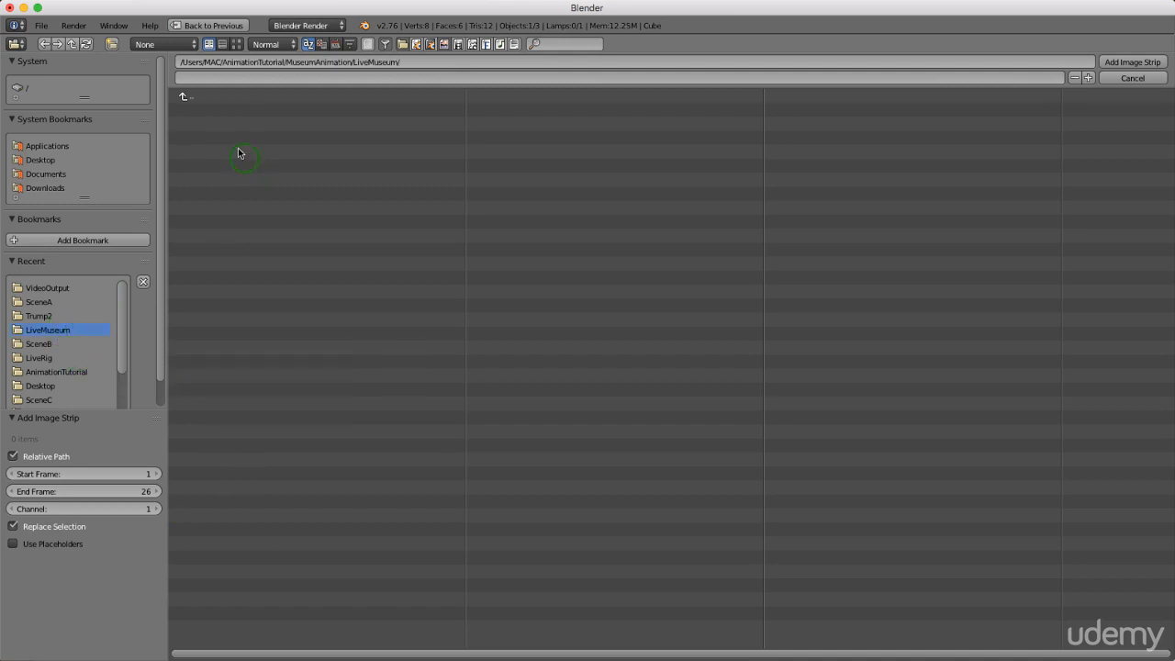
{"action": "left_click", "coordinate": [184, 100]}
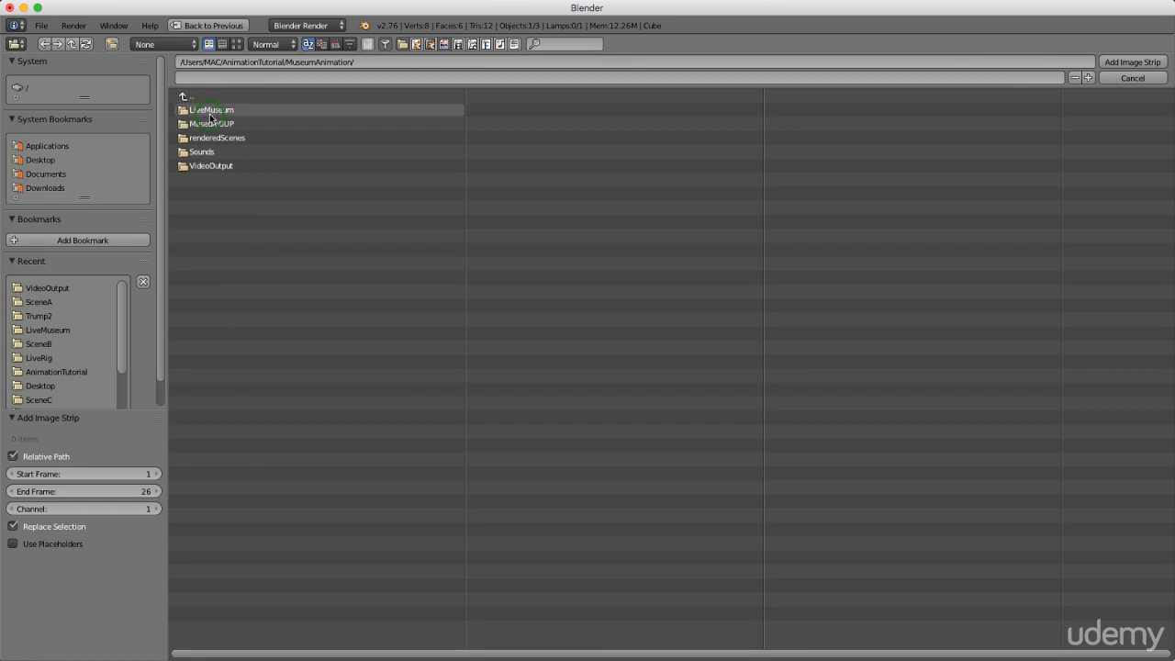
{"action": "left_click", "coordinate": [239, 139]}
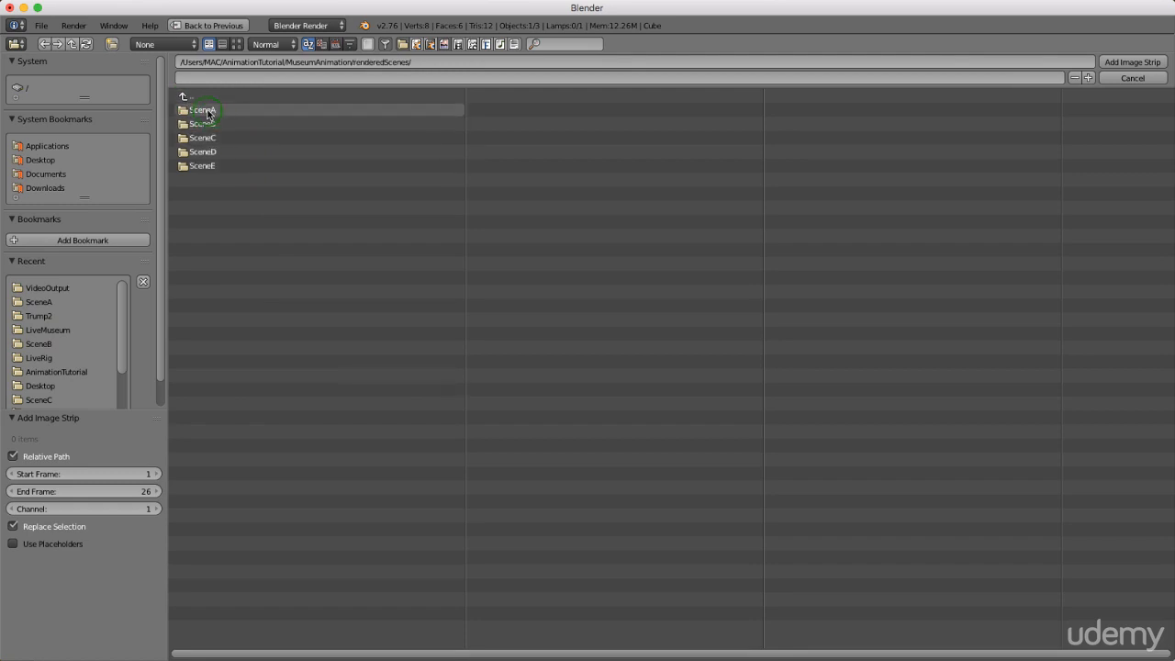
{"action": "left_click", "coordinate": [208, 112]}
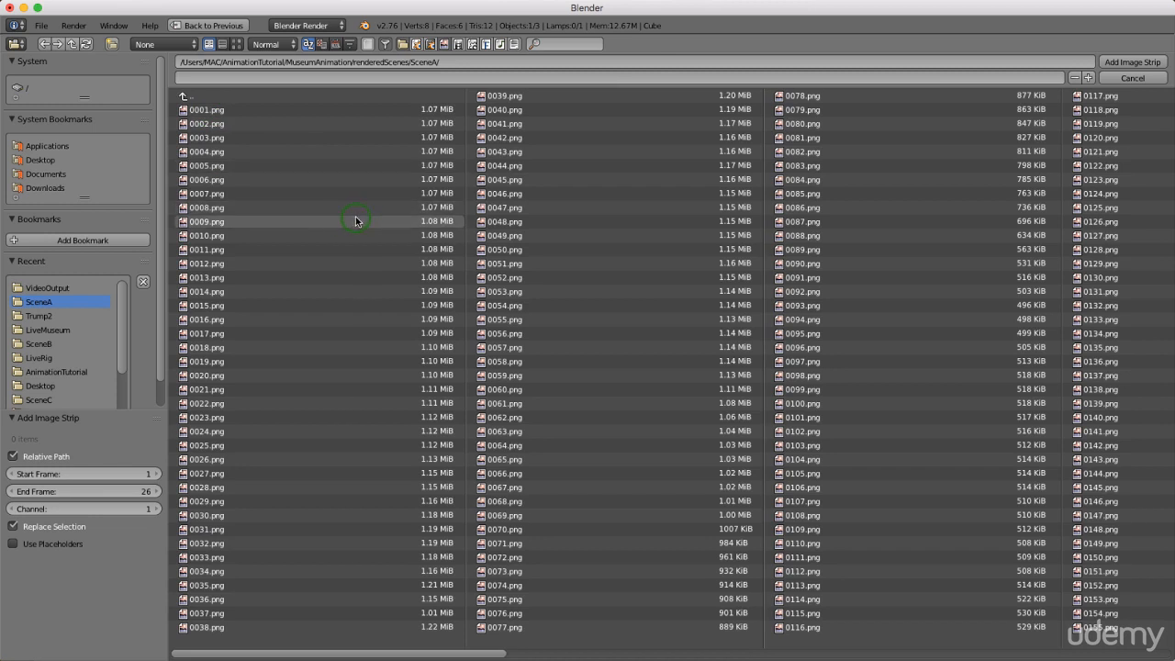
{"action": "key", "text": "a"}
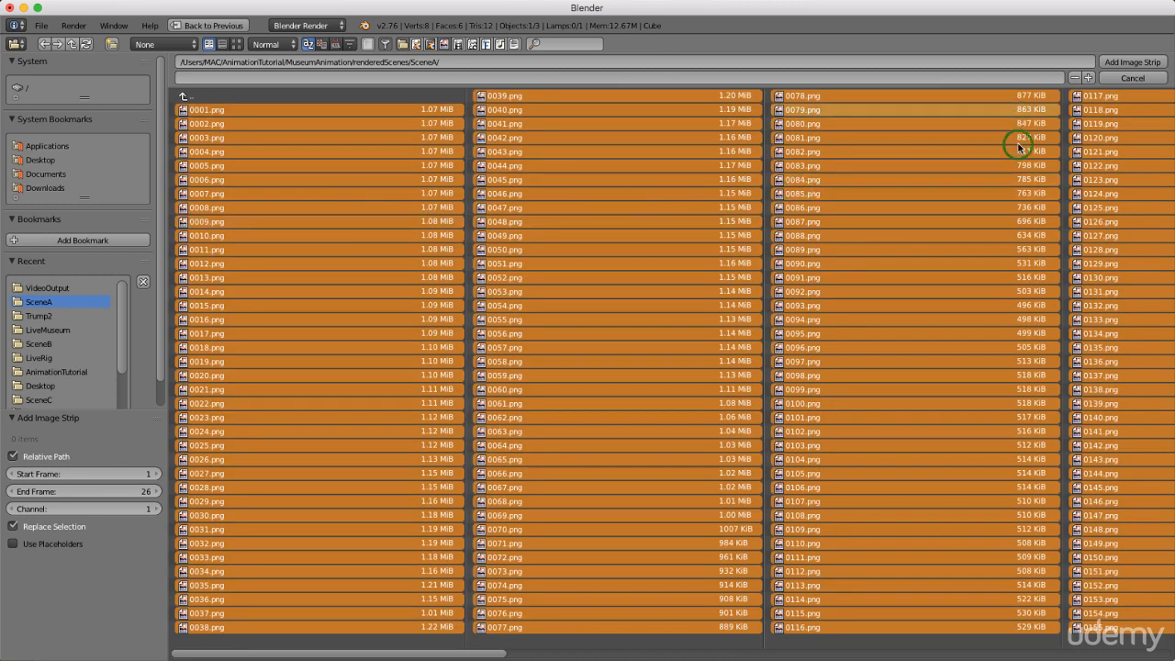
{"action": "left_click", "coordinate": [1134, 63]}
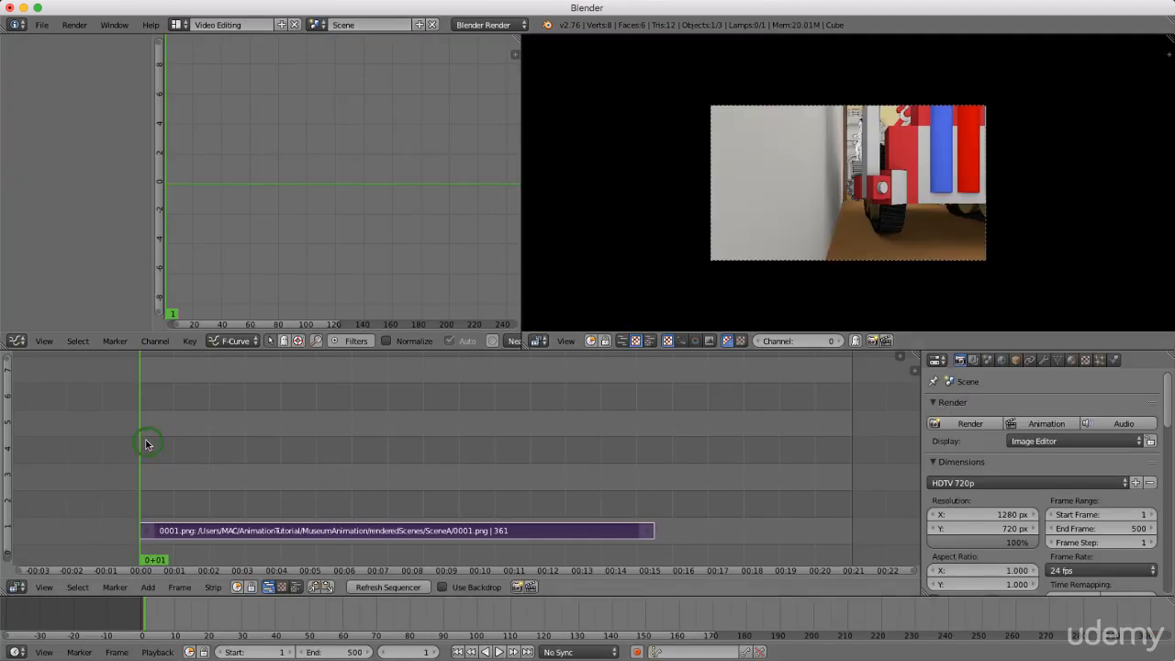
Move the playhead to frame 361 at the end of the SceneA strip and add all SceneB images there as an image strip.
{"action": "left_click_drag", "start_coordinate": [140, 441], "coordinate": [656, 515]}
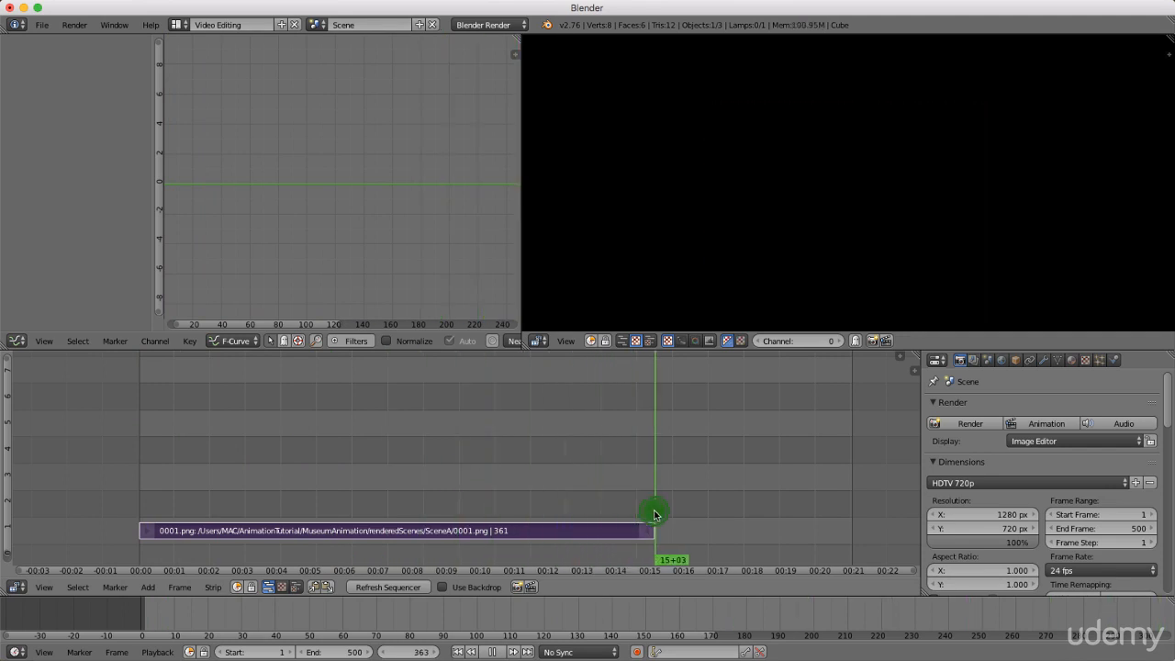
{"action": "left_click", "coordinate": [383, 652]}
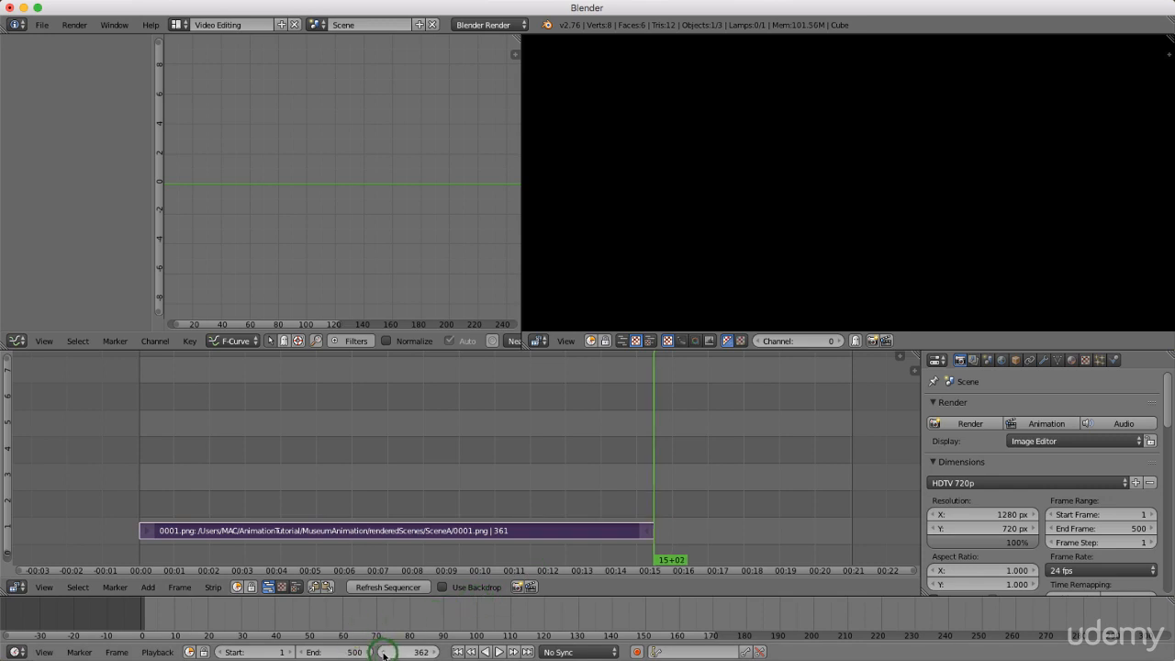
{"action": "left_click", "coordinate": [383, 652]}
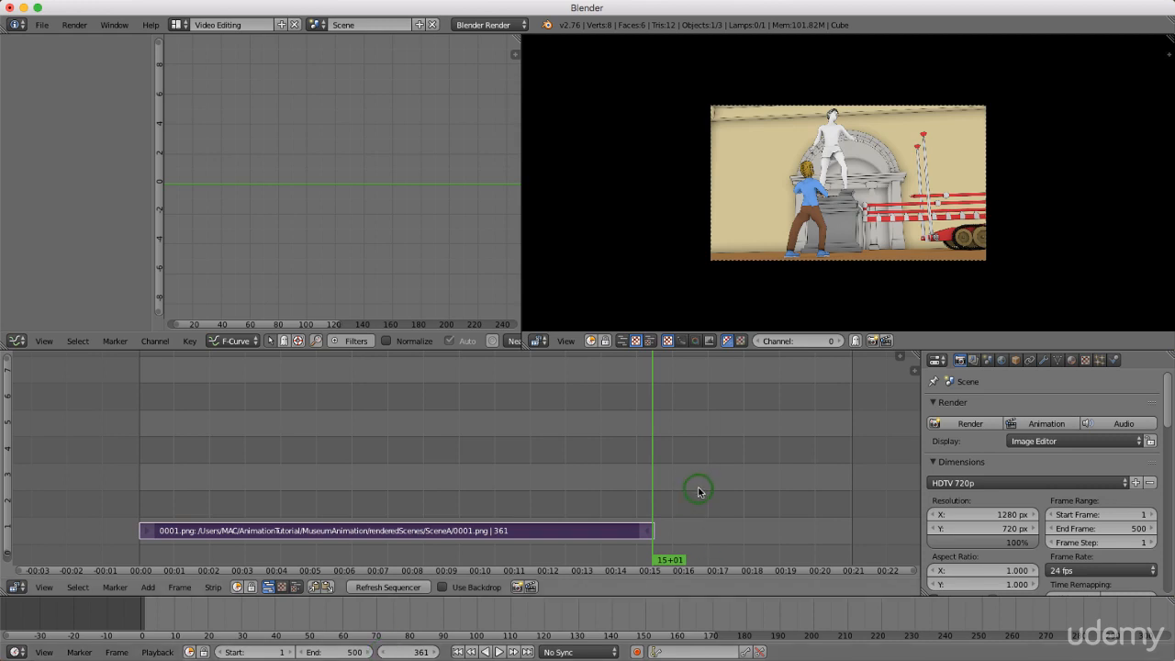
{"action": "key", "text": "shift+a"}
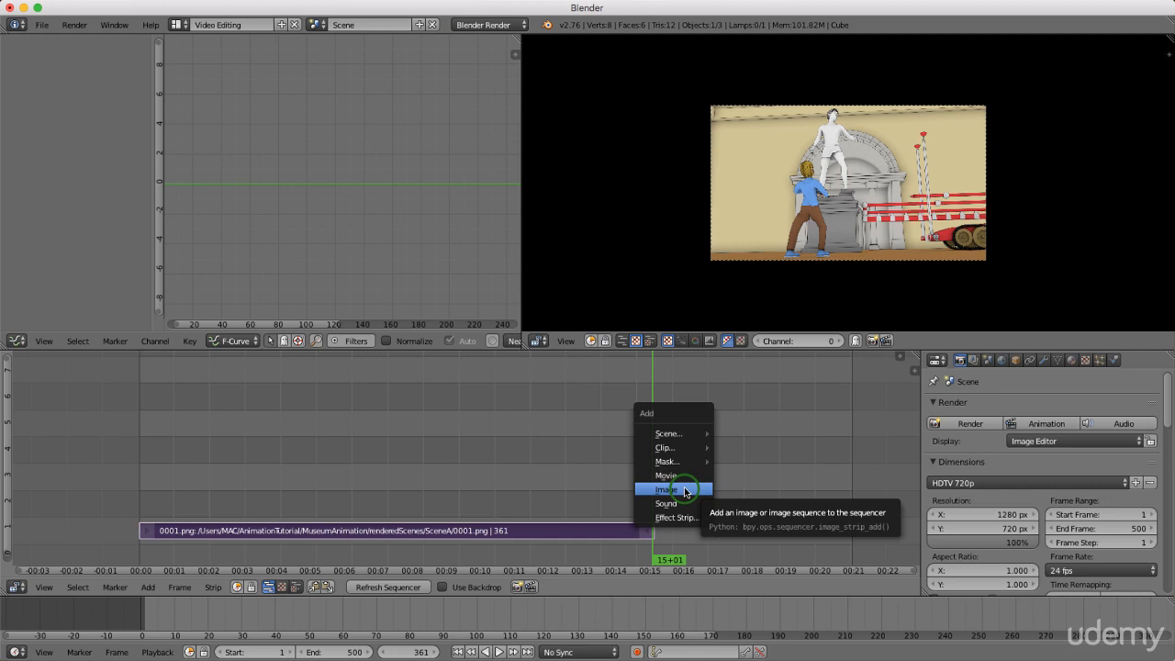
{"action": "left_click", "coordinate": [685, 492]}
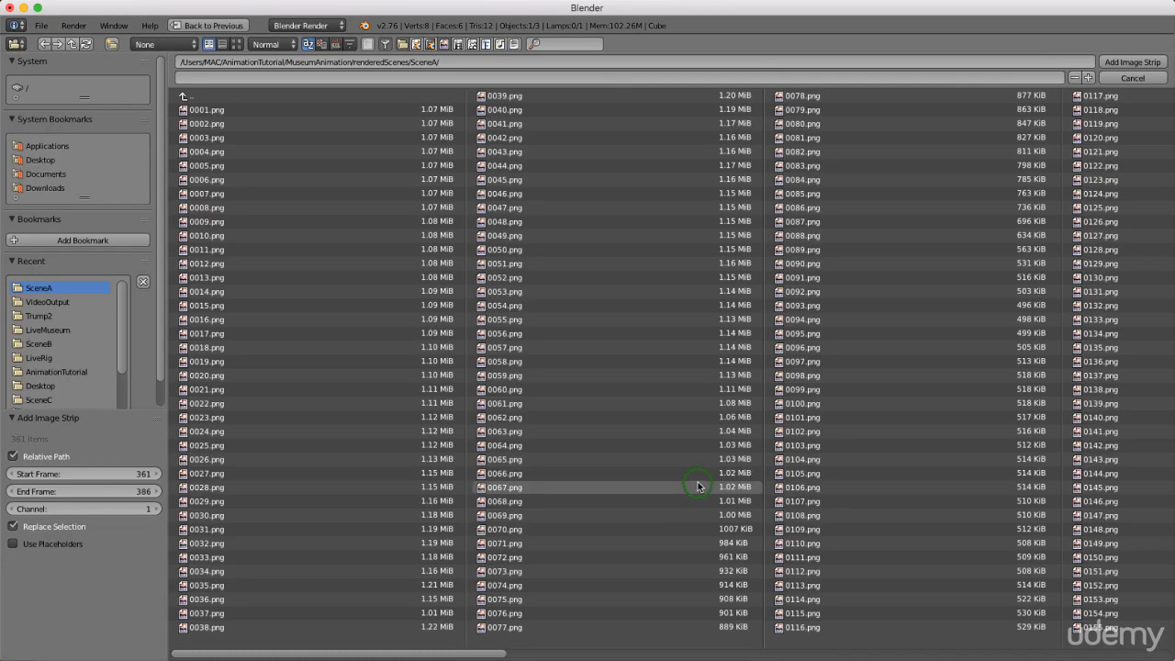
{"action": "left_click", "coordinate": [183, 95]}
{"action": "left_click", "coordinate": [211, 123]}
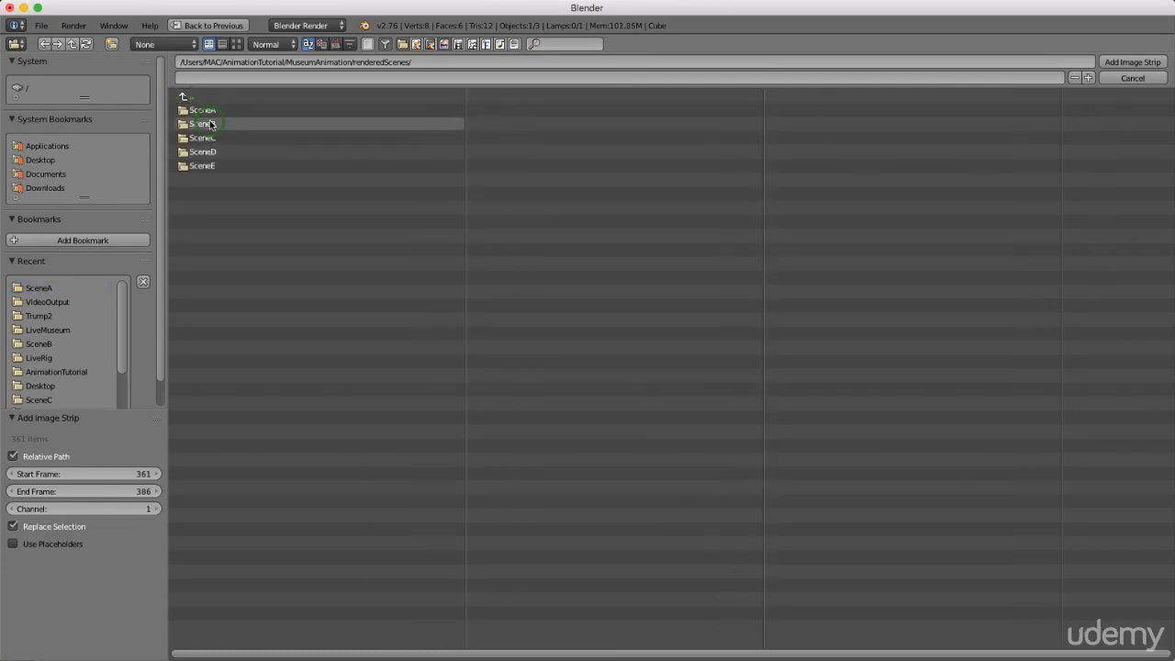
{"action": "left_click", "coordinate": [213, 126]}
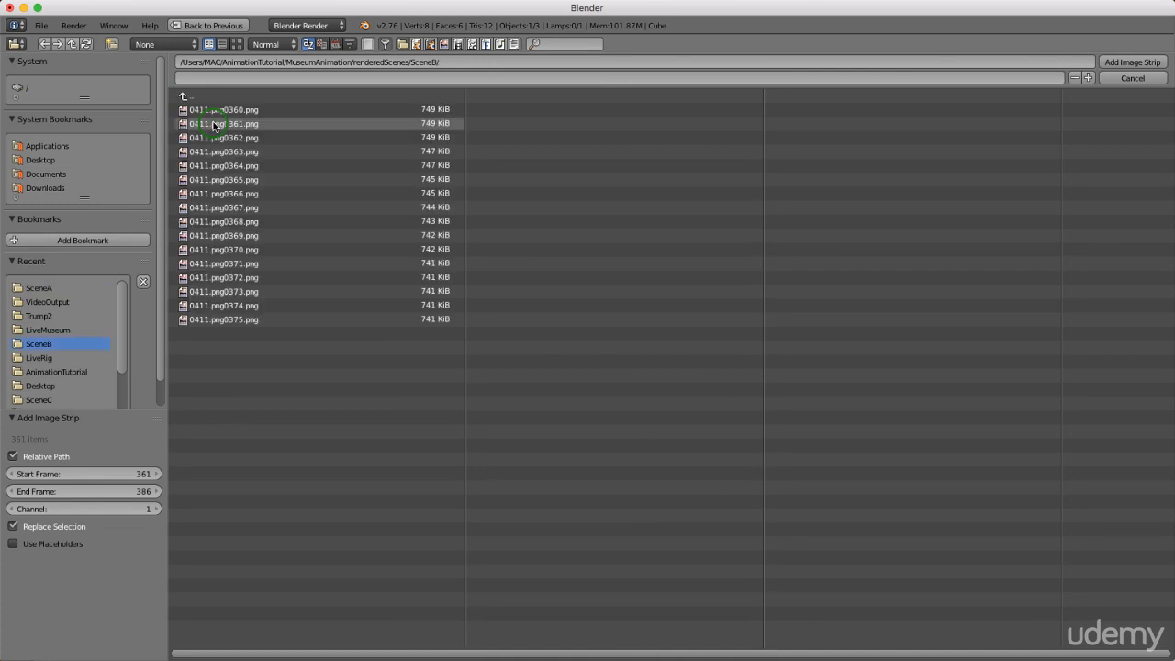
{"action": "key", "text": "a"}
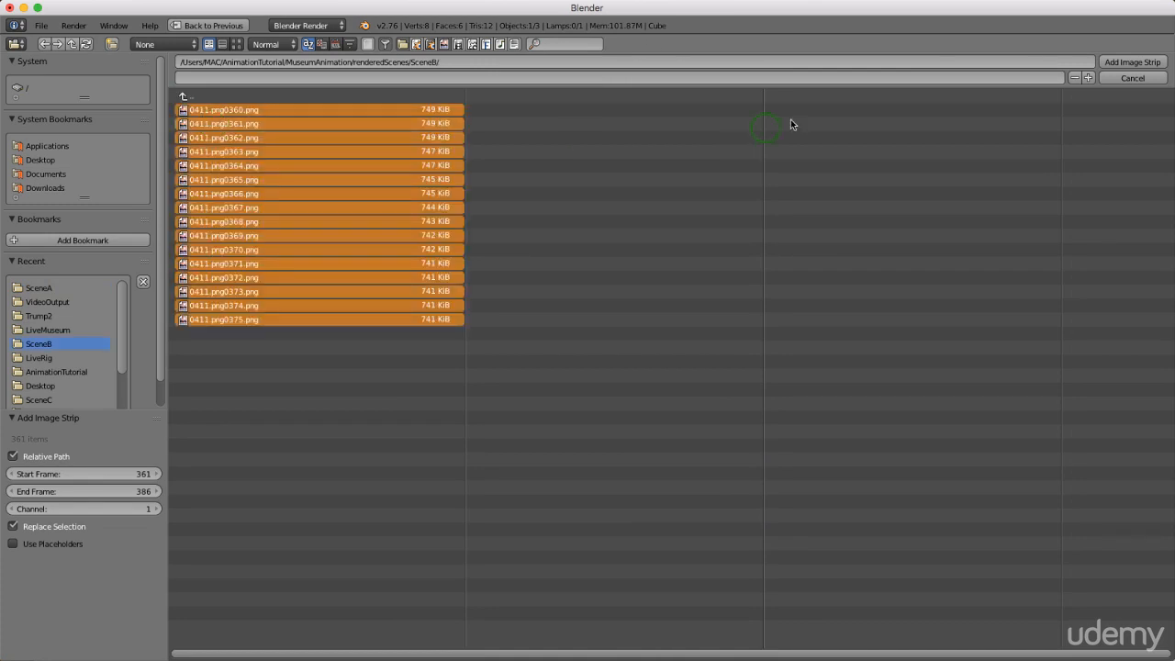
{"action": "left_click", "coordinate": [1121, 63]}
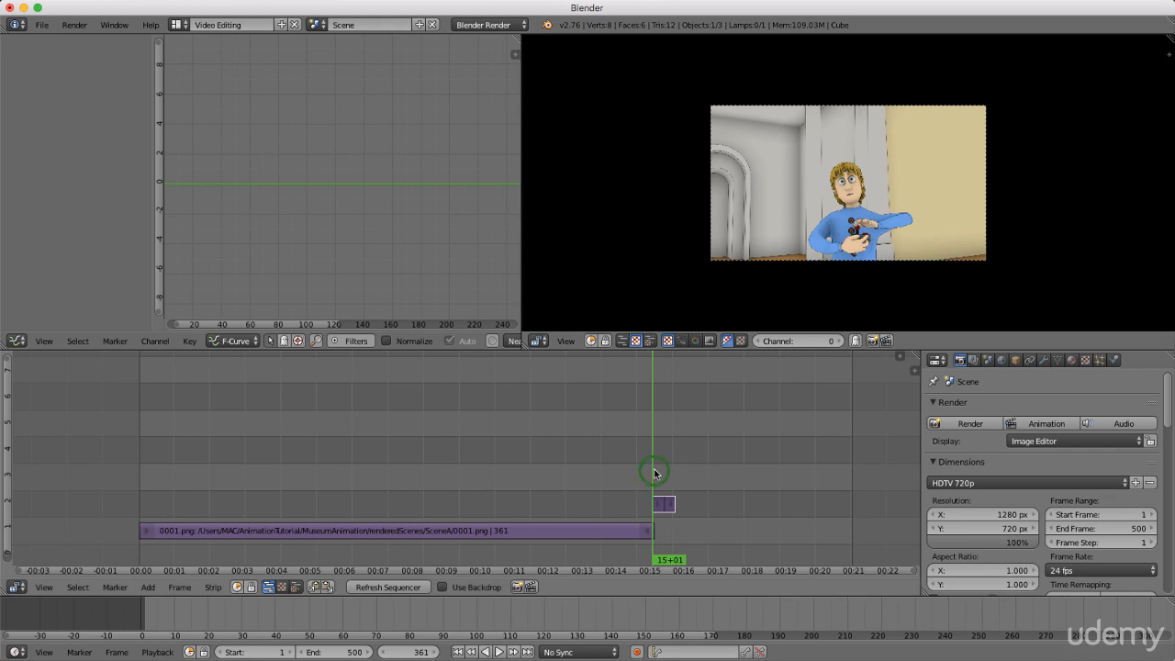
Move the playhead to frame 376 at the end of the SceneB strip and add all SceneC images there as an image strip.
{"action": "left_click_drag", "start_coordinate": [647, 475], "coordinate": [674, 477]}
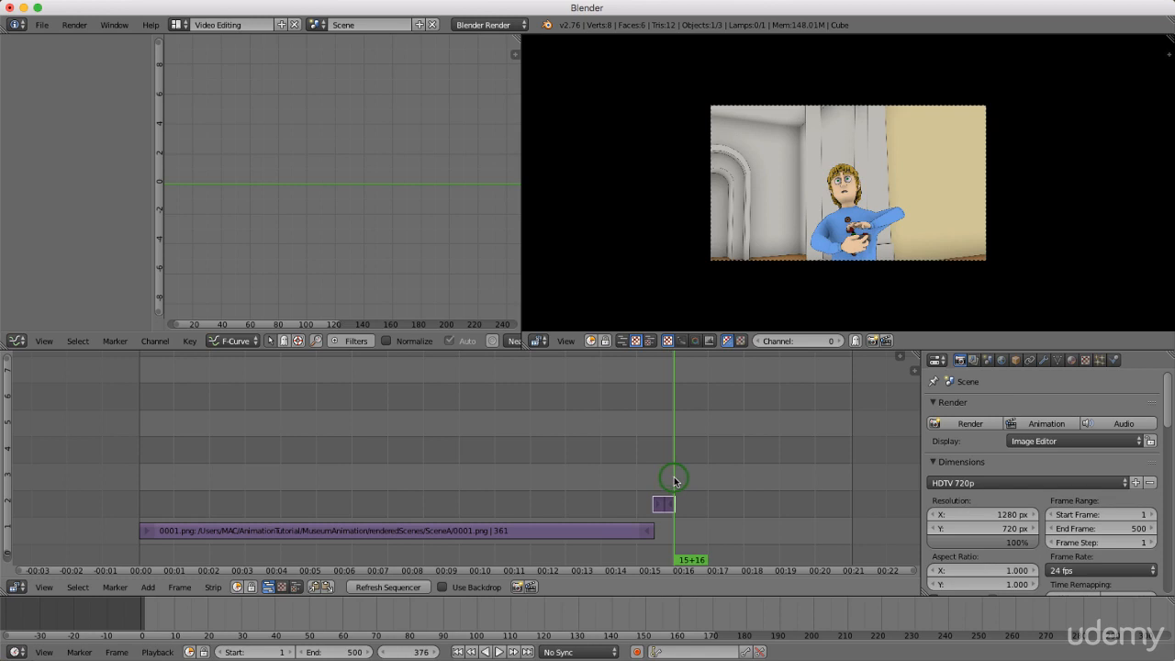
{"action": "left_click", "coordinate": [436, 653]}
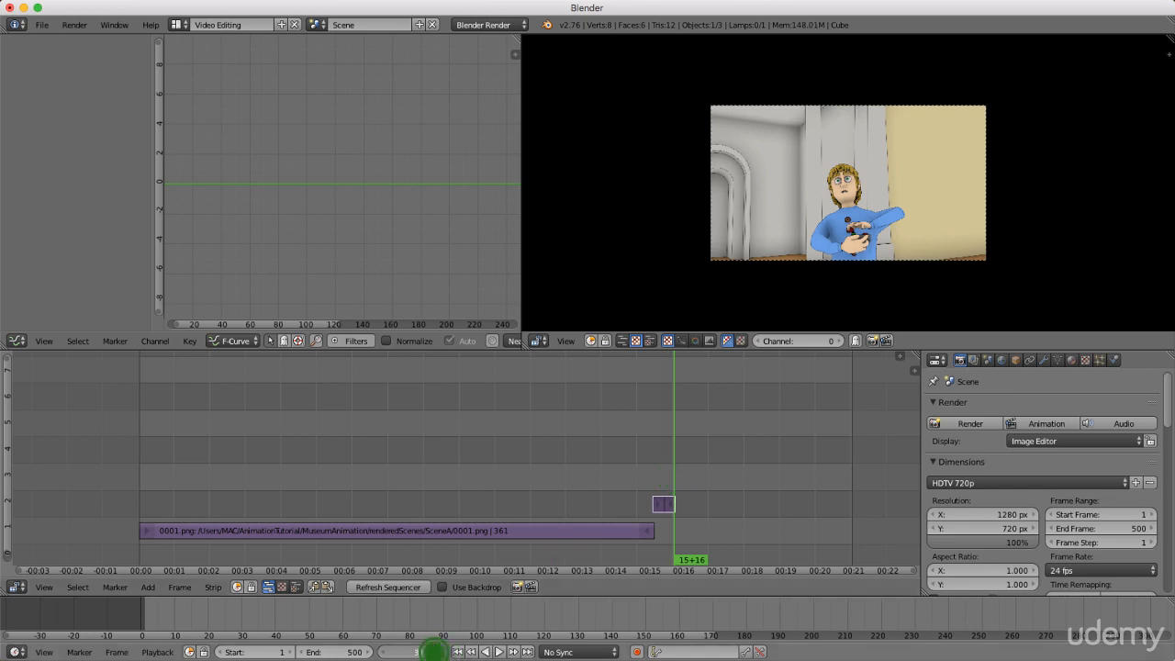
{"action": "left_click", "coordinate": [383, 653]}
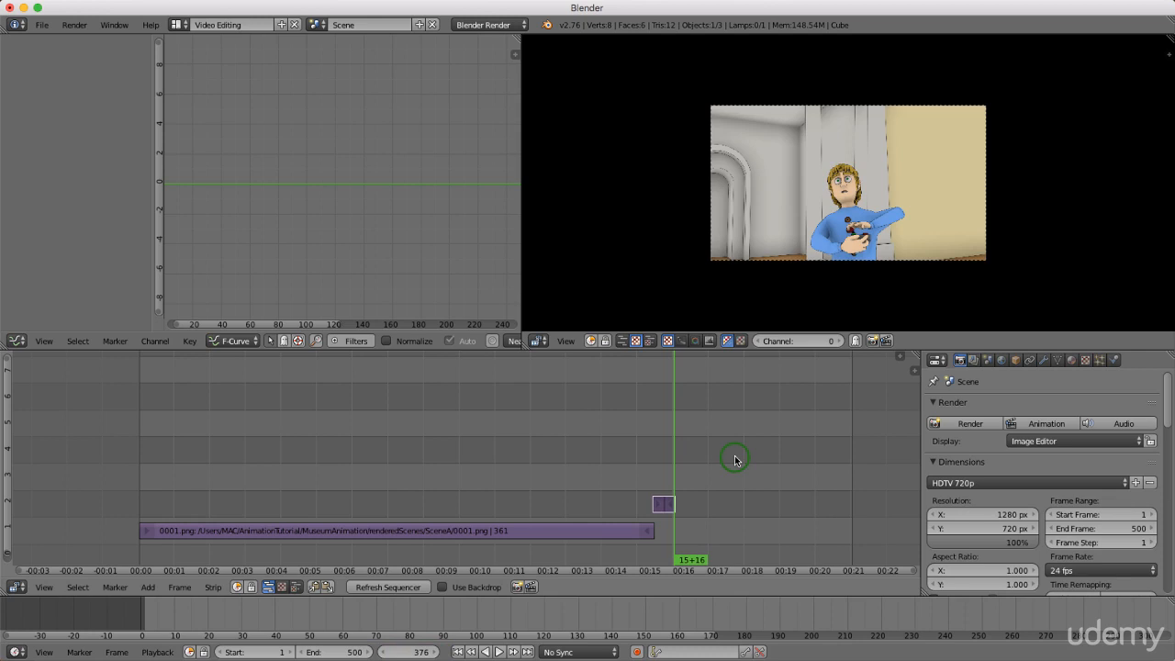
{"action": "key", "text": "shift+a"}
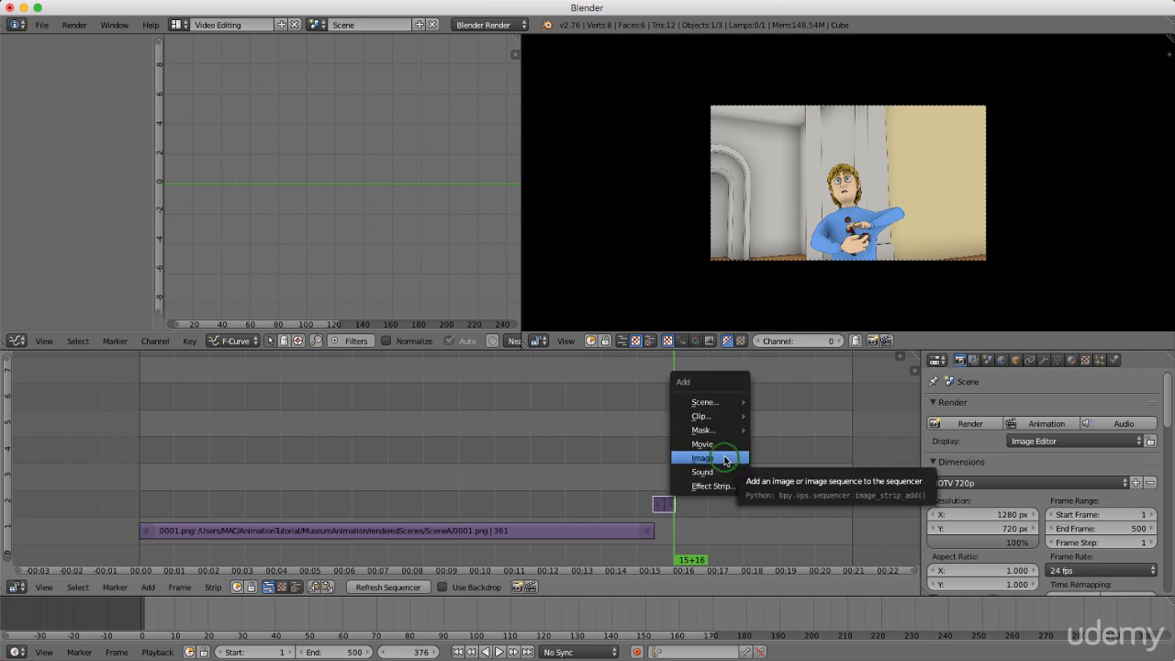
{"action": "left_click", "coordinate": [726, 459]}
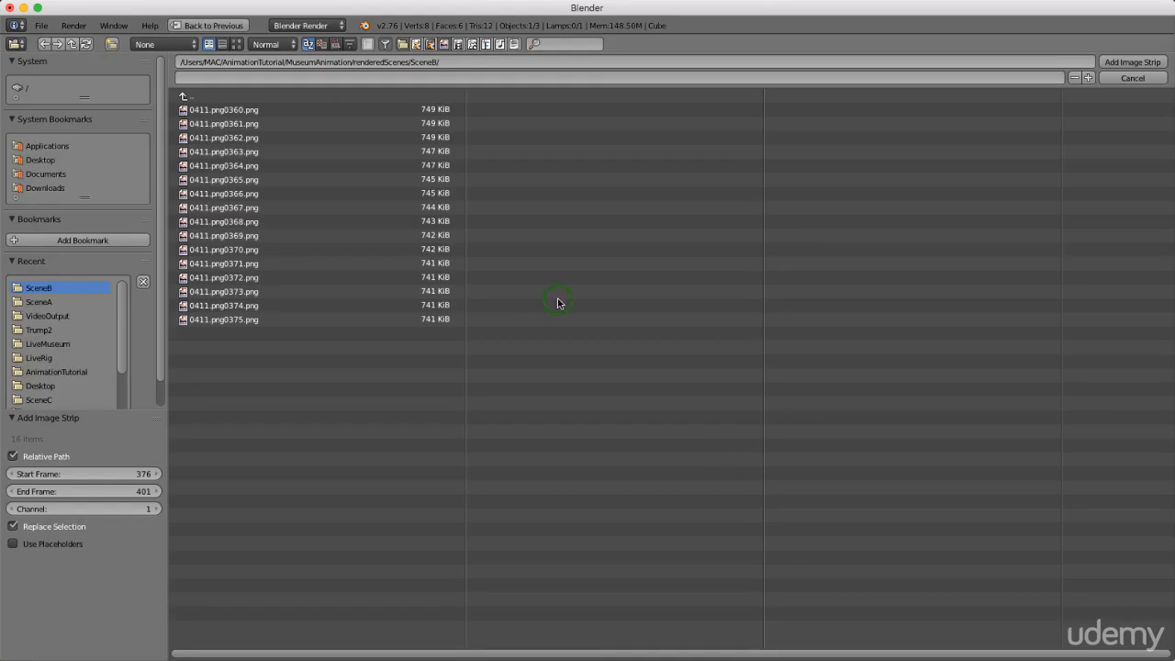
{"action": "left_click", "coordinate": [184, 96]}
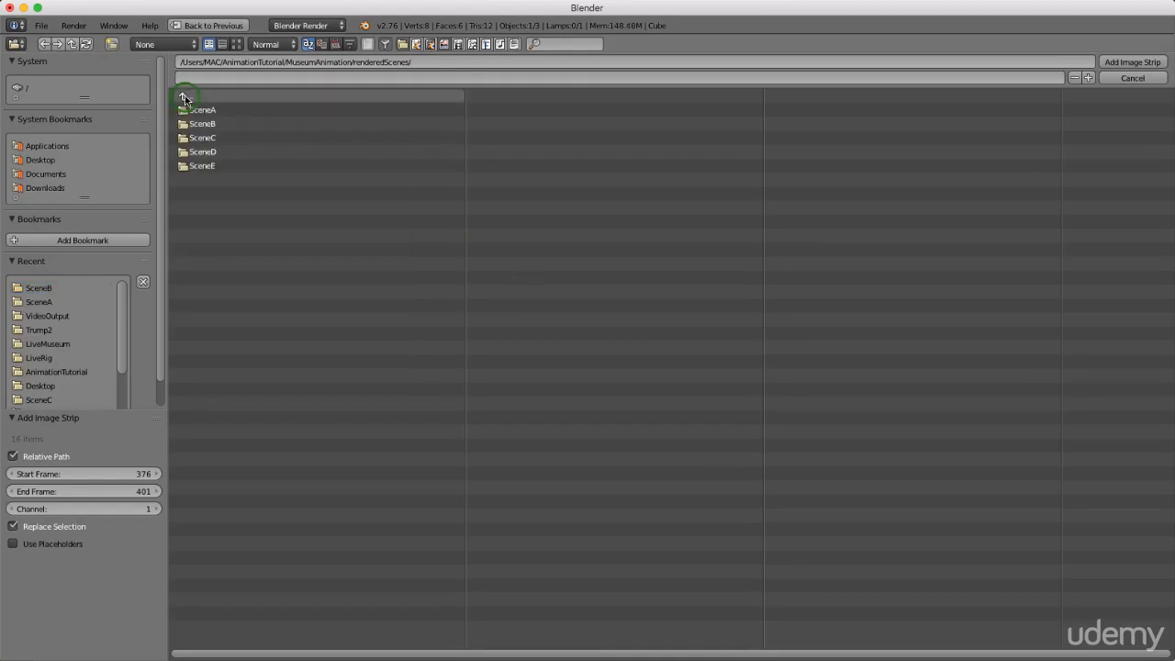
{"action": "left_click", "coordinate": [210, 140]}
{"action": "left_click", "coordinate": [331, 207]}
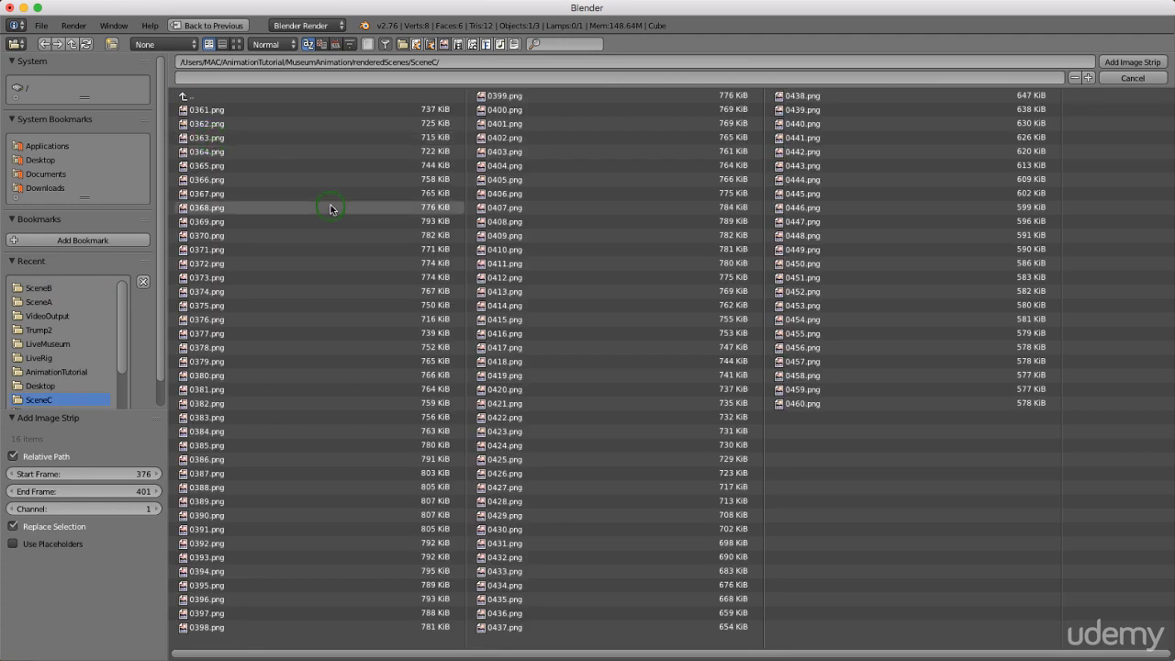
{"action": "key", "text": "a"}
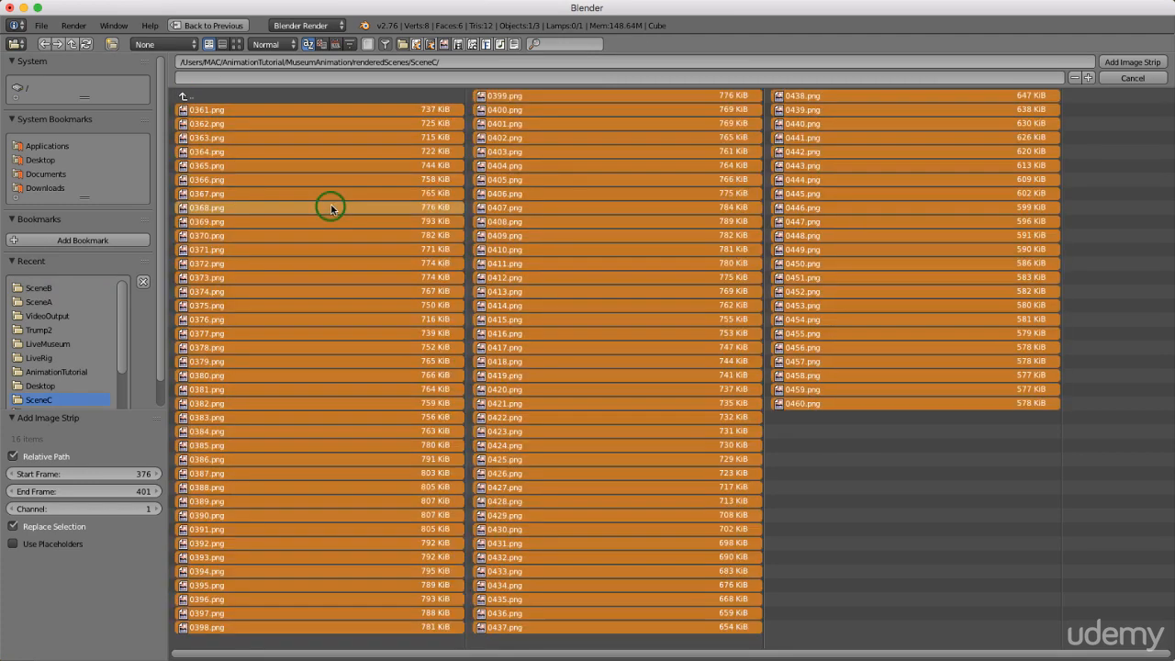
{"action": "left_click", "coordinate": [1130, 64]}
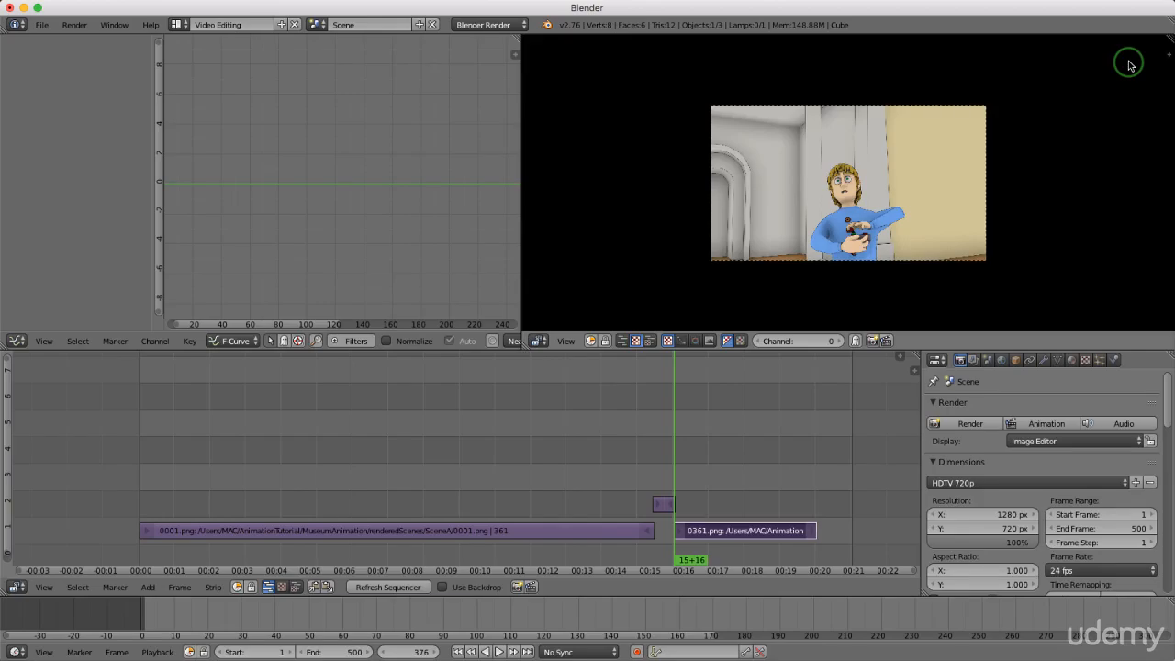
Set the end frame of the scene to 700 to make room for more strips.
{"action": "scroll", "coordinate": [773, 479], "scroll_direction": "down", "scroll_amount": 3}
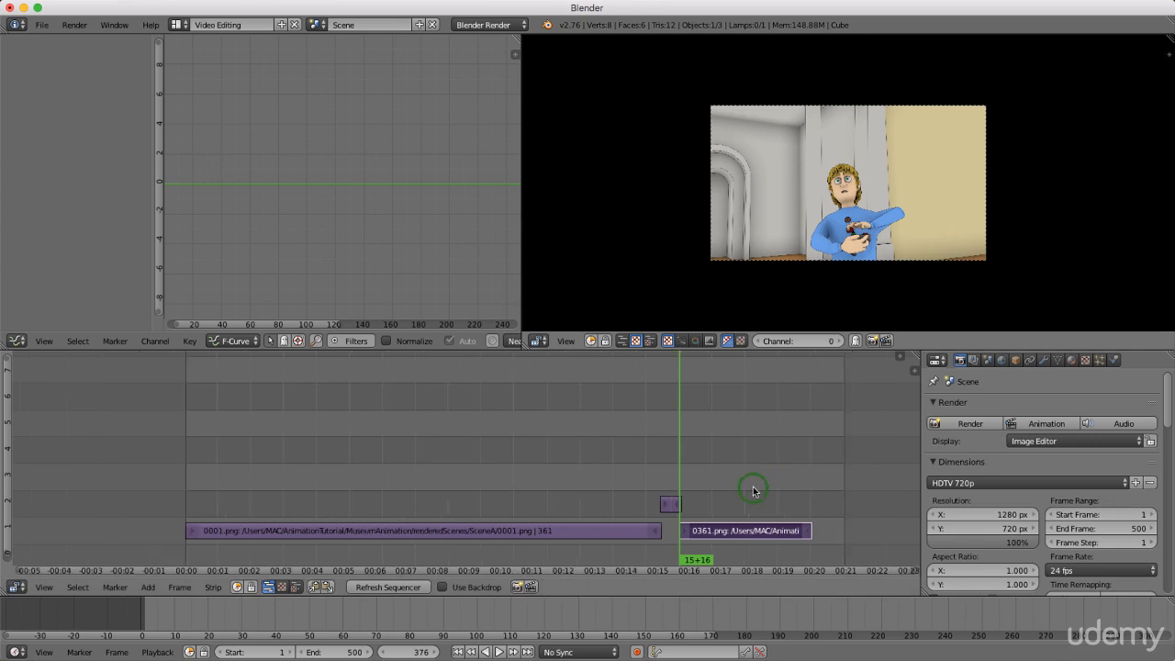
{"action": "middle_click_drag", "start_coordinate": [804, 484], "coordinate": [583, 477]}
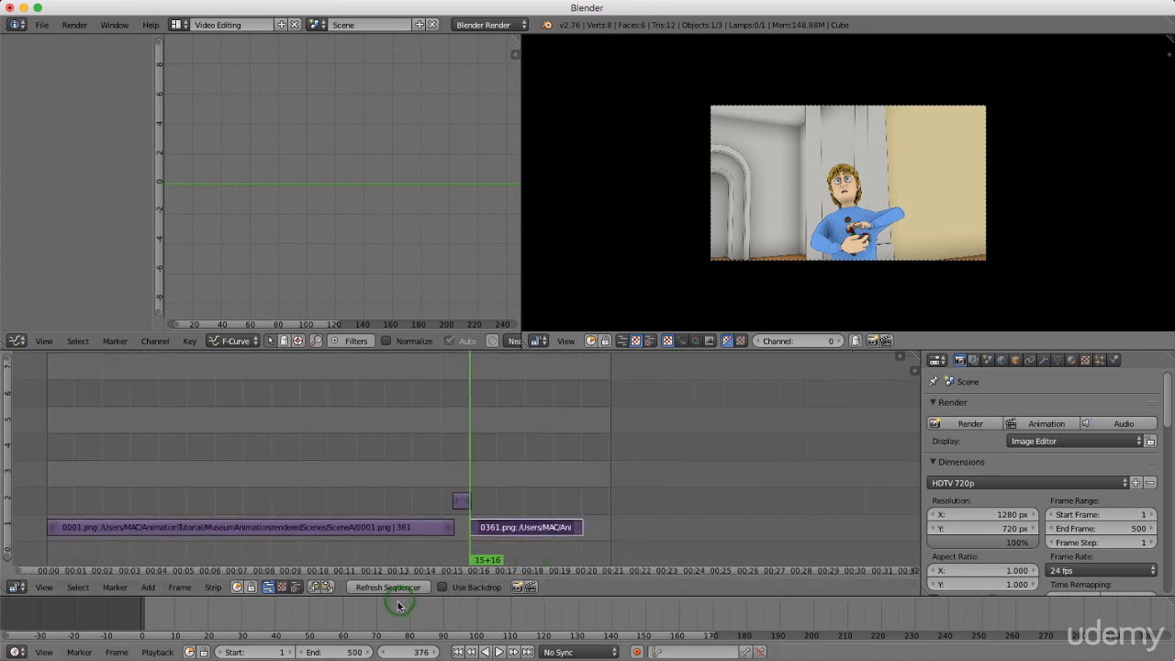
{"action": "left_click", "coordinate": [321, 654]}
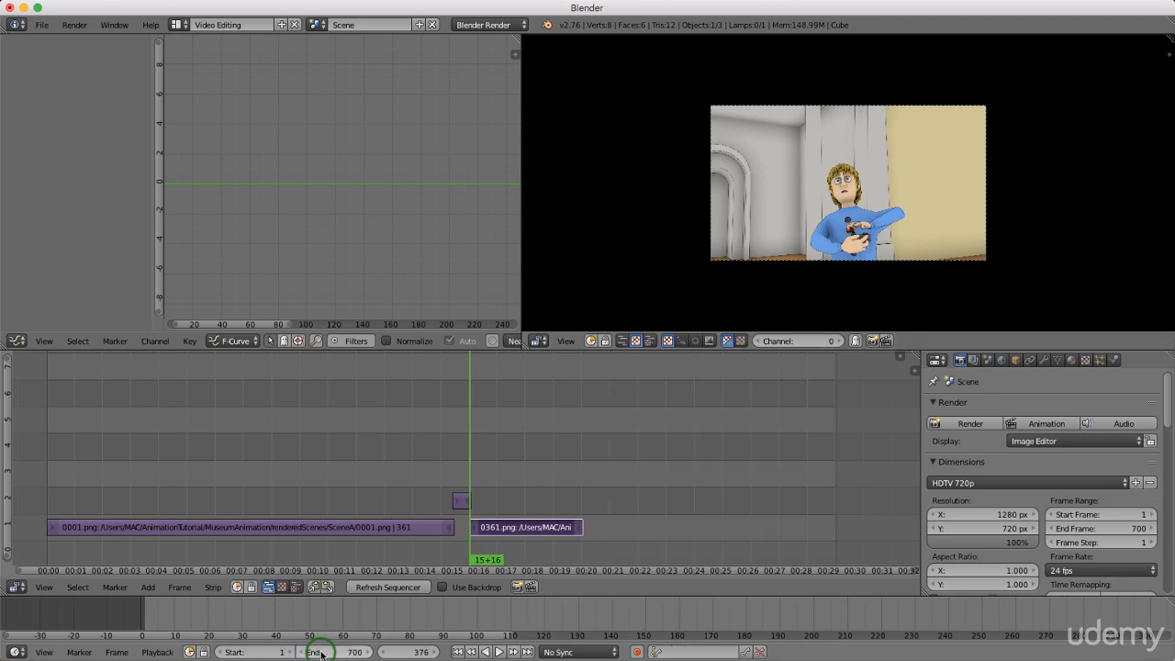
{"action": "key", "text": "Return"}
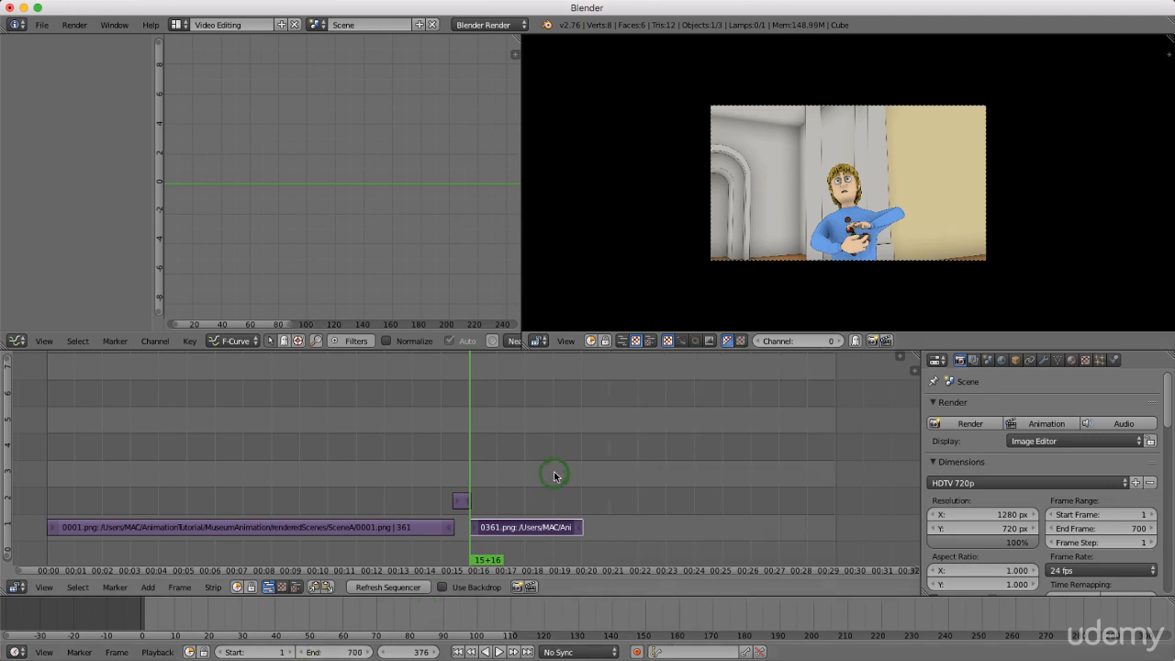
Move the playhead to frame 475 at the end of the SceneC strip and add all SceneD images there as an image strip.
{"action": "left_click", "coordinate": [582, 513]}
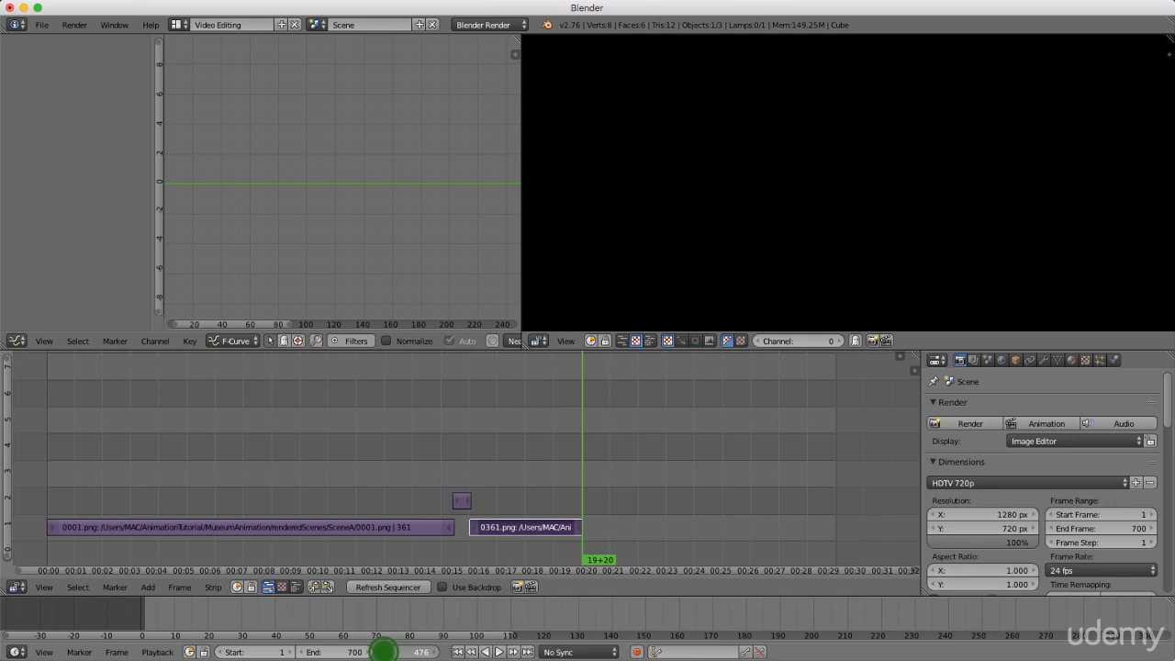
{"action": "left_click", "coordinate": [385, 652]}
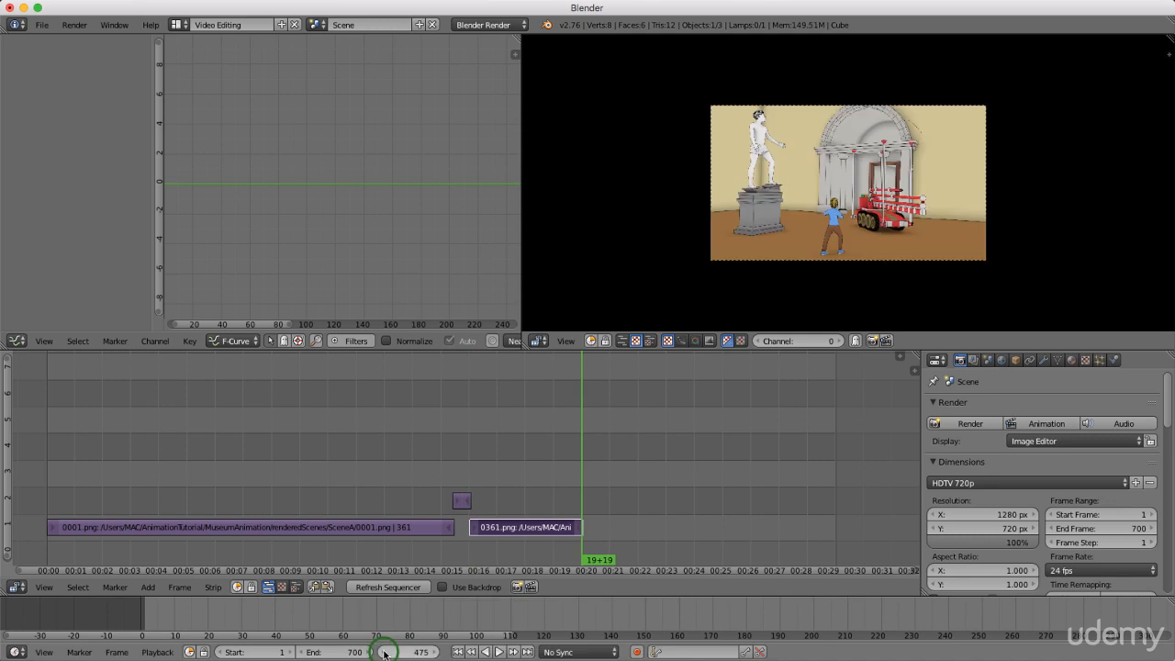
{"action": "key", "text": "shift+a"}
{"action": "left_click", "coordinate": [584, 456]}
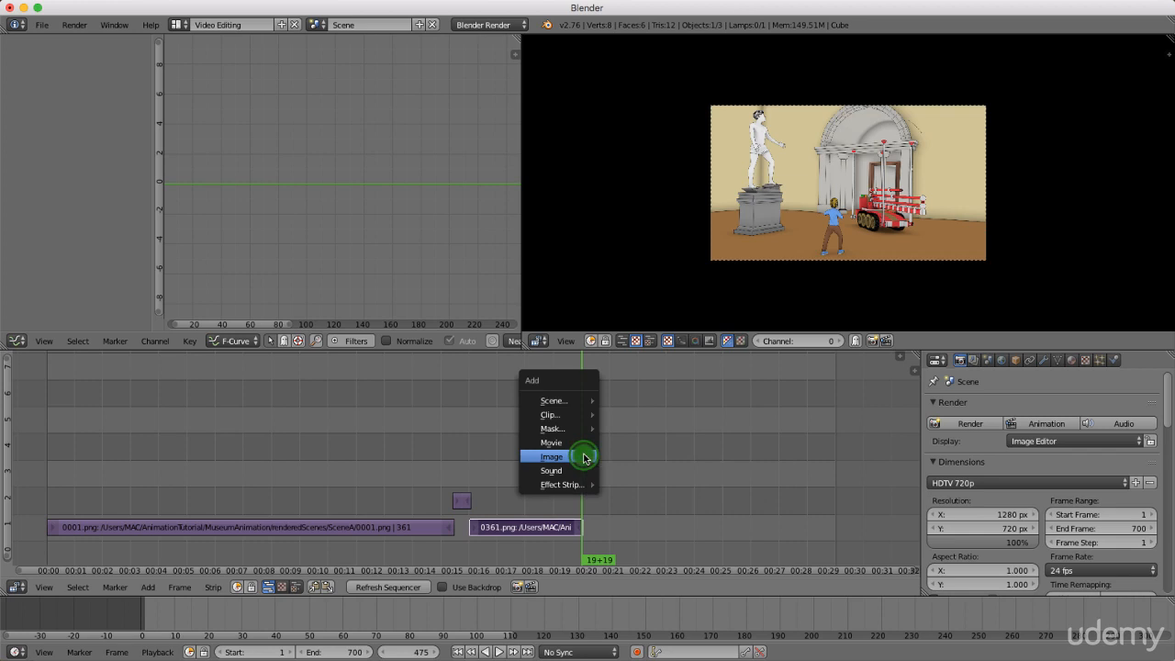
{"action": "left_click", "coordinate": [184, 96]}
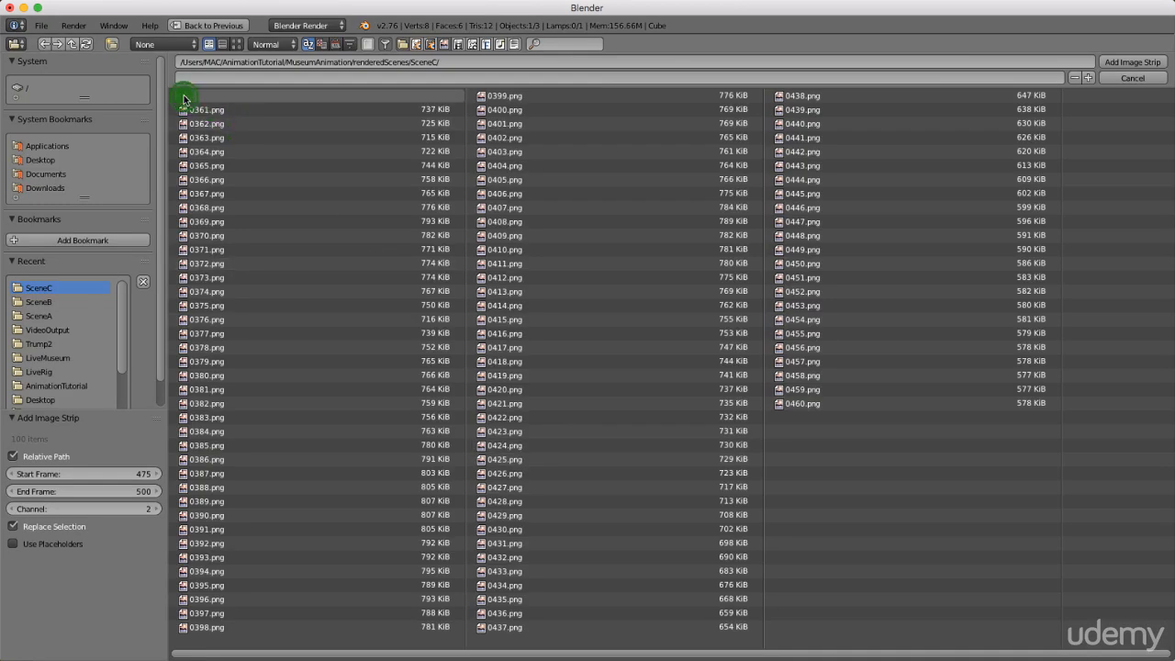
{"action": "left_click", "coordinate": [204, 152]}
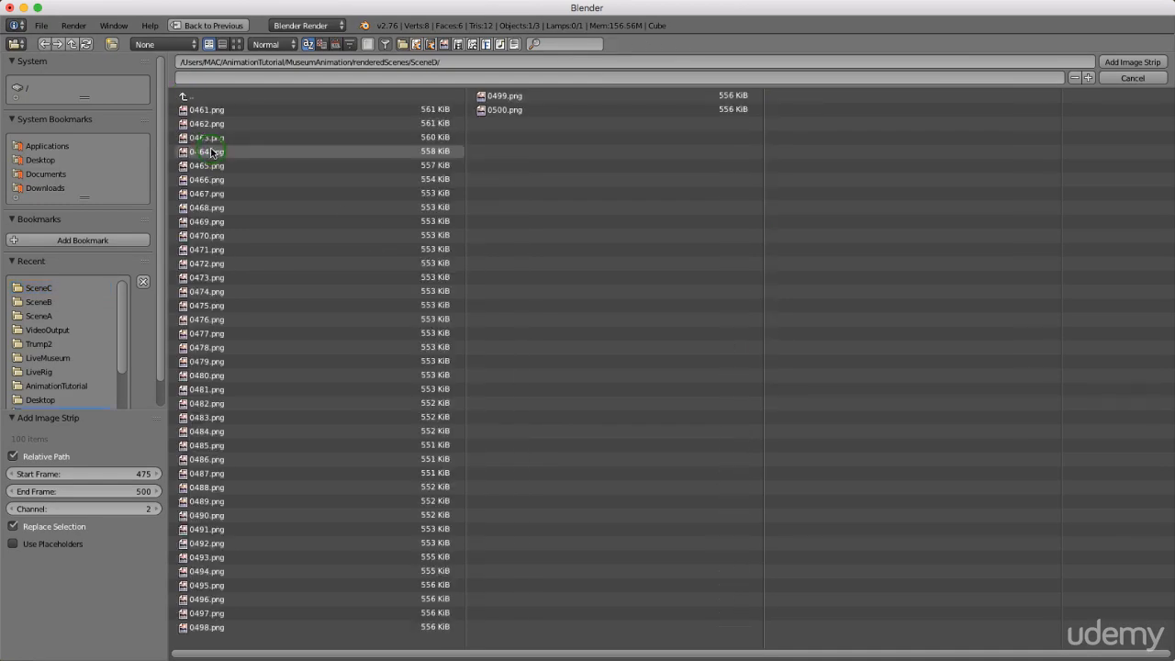
{"action": "key", "text": "a"}
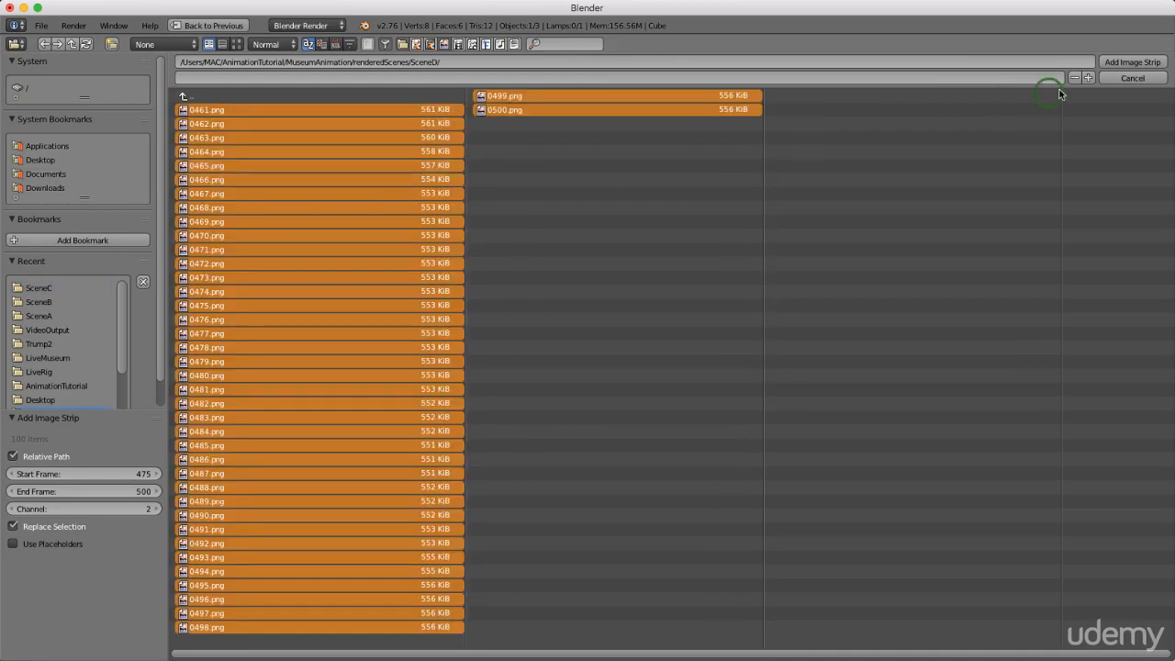
{"action": "left_click", "coordinate": [1129, 63]}
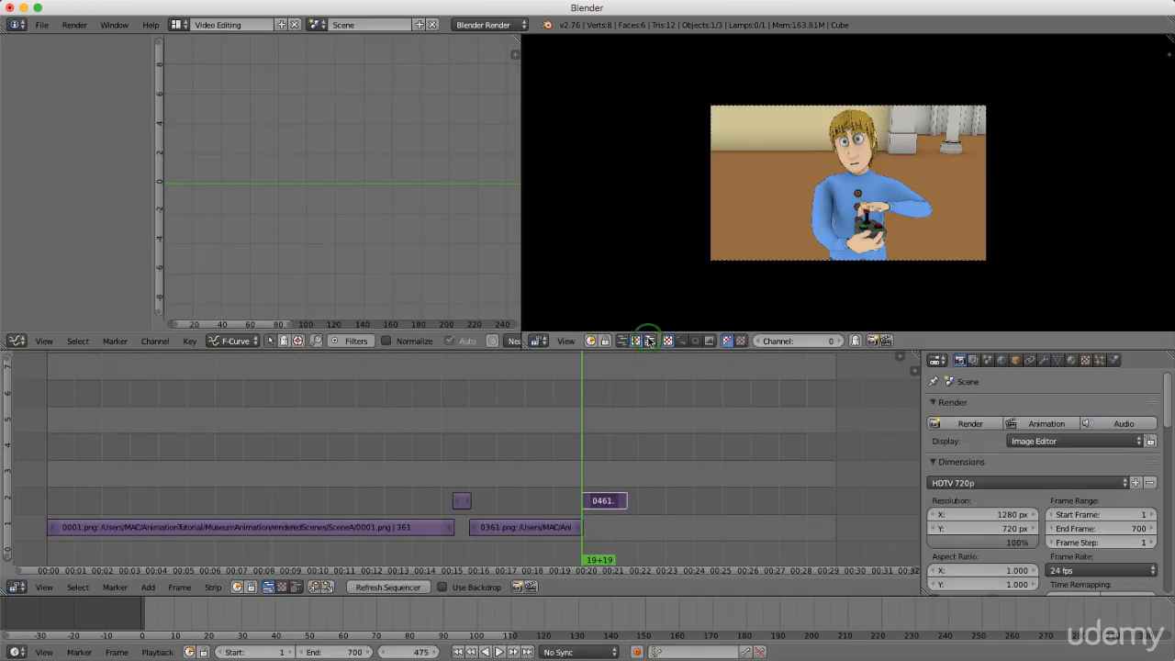
Move the playhead to frame 514 at the end of the SceneD strip and add all SceneE images there as an image strip.
{"action": "left_click", "coordinate": [625, 482]}
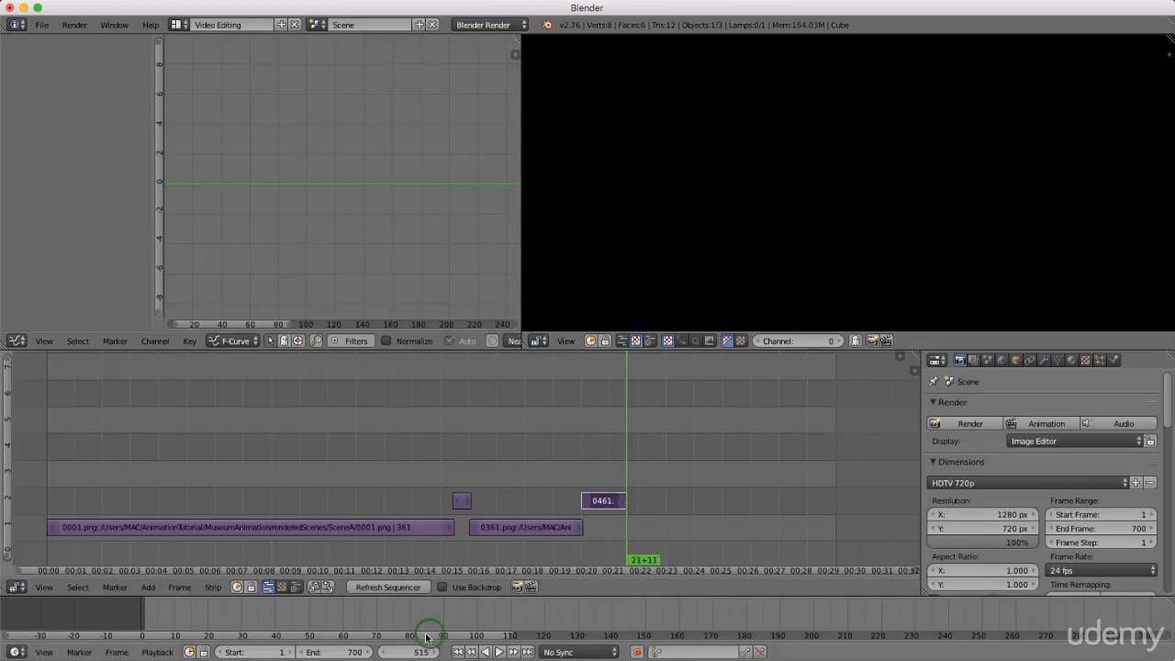
{"action": "left_click", "coordinate": [387, 652]}
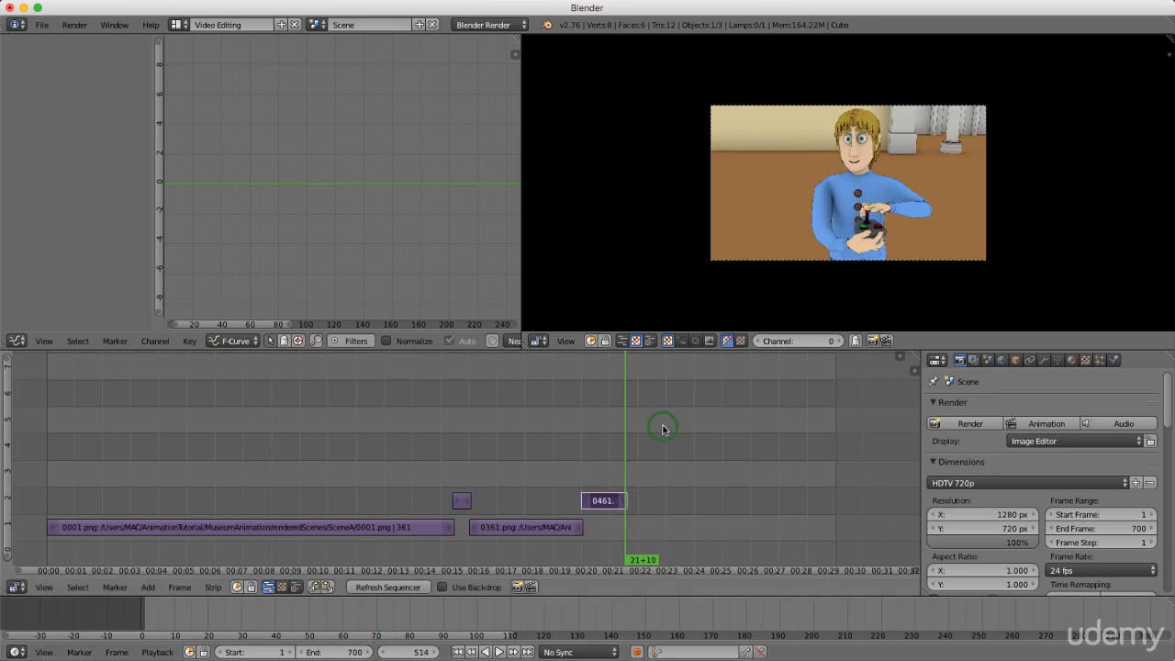
{"action": "key", "text": "shift+a"}
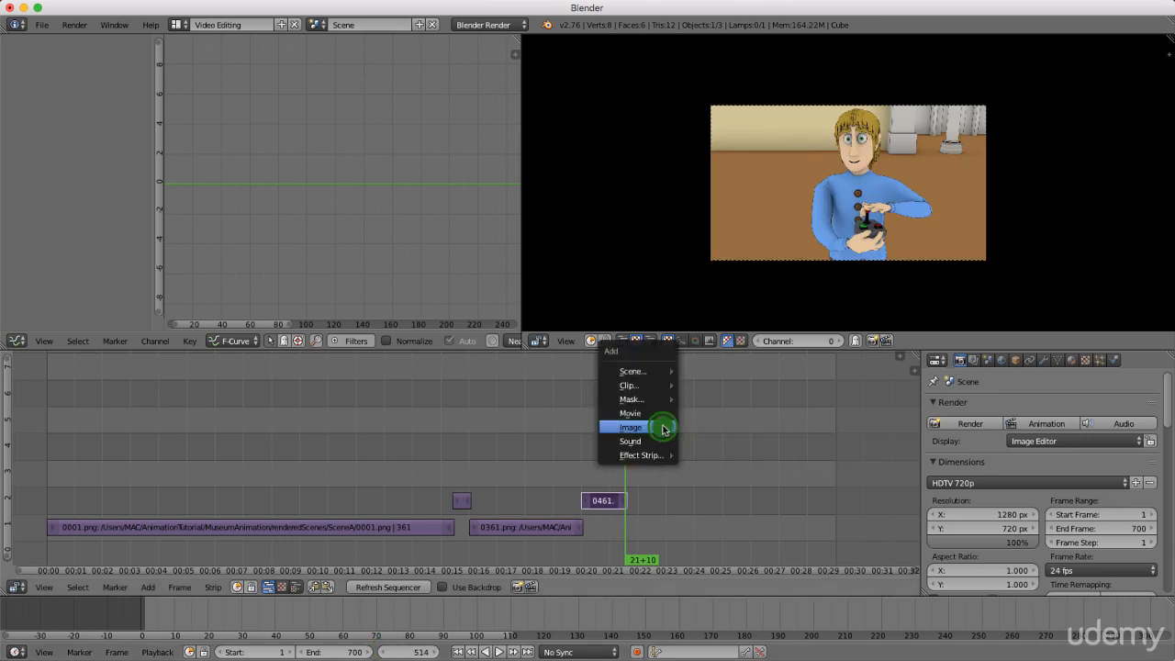
{"action": "left_click", "coordinate": [664, 427]}
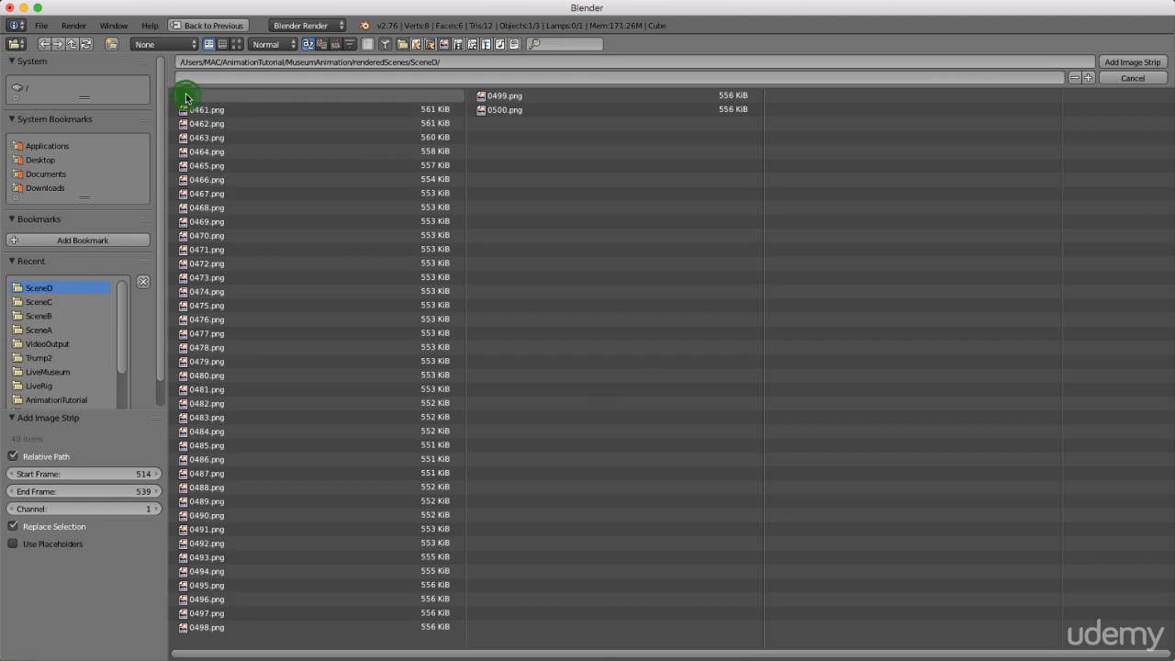
{"action": "left_click", "coordinate": [190, 99]}
{"action": "double_click", "coordinate": [214, 167]}
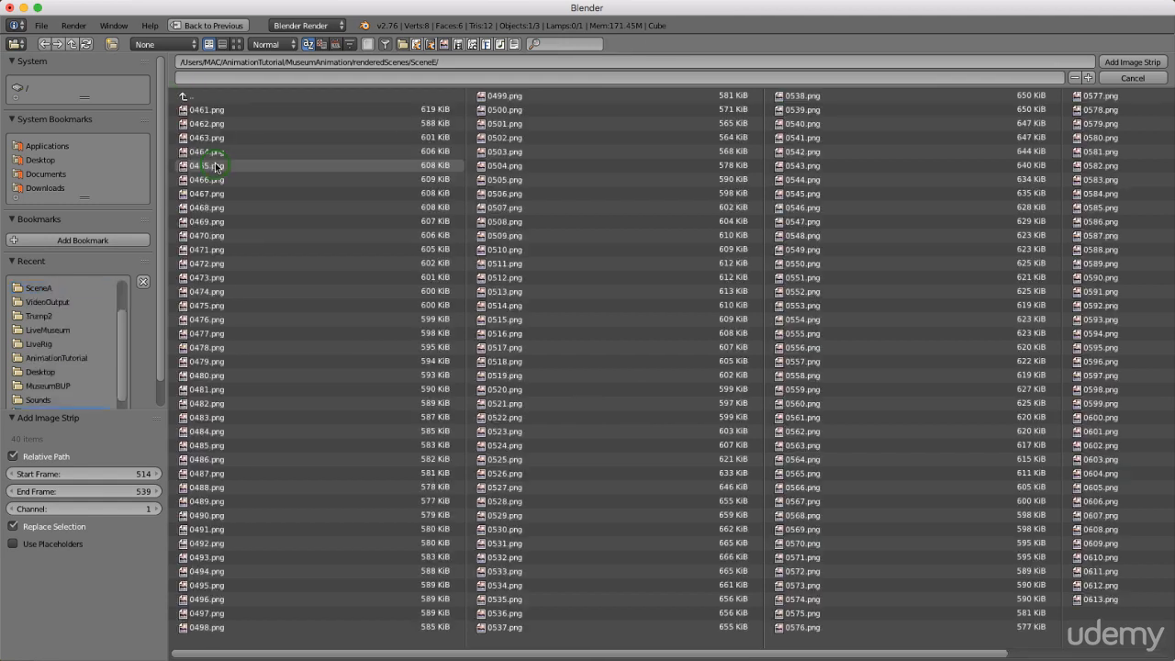
{"action": "key", "text": "a"}
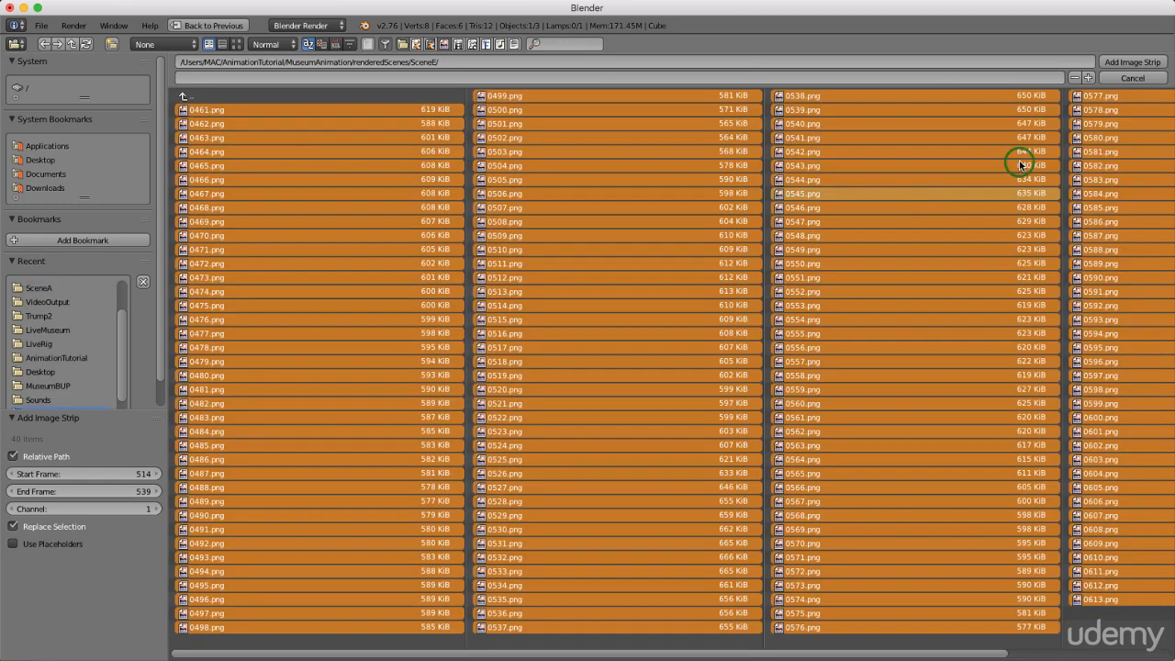
{"action": "left_click", "coordinate": [1124, 66]}
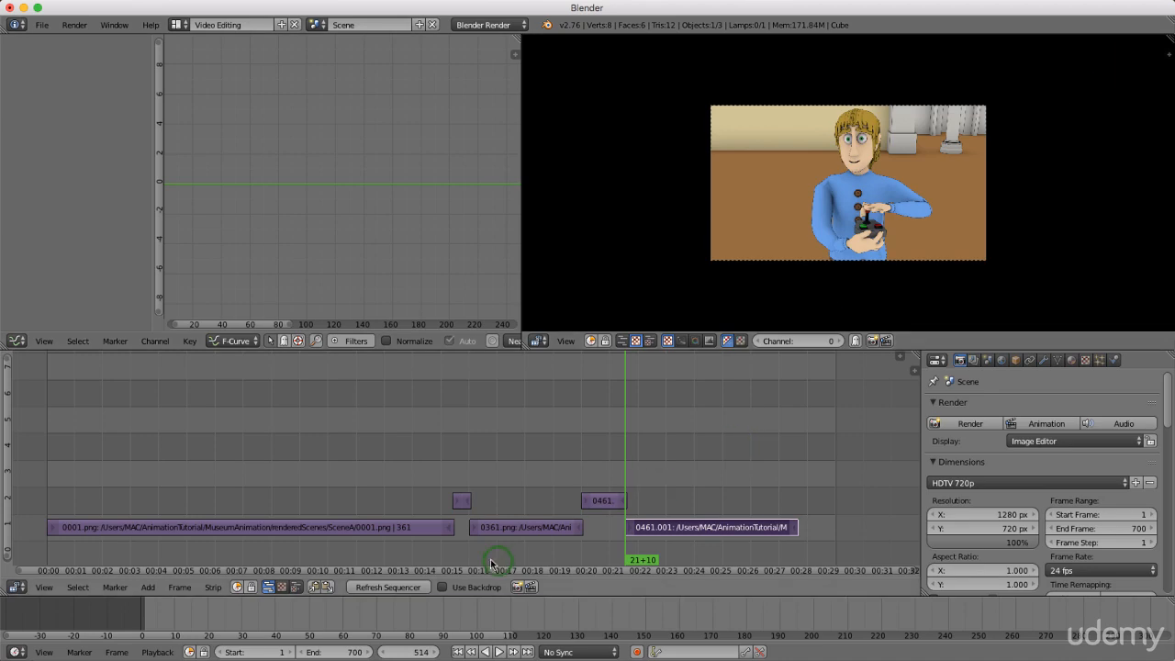
Set the end frame of the scene to 668 to match the end of the SceneE strip.
{"action": "left_click", "coordinate": [339, 652]}
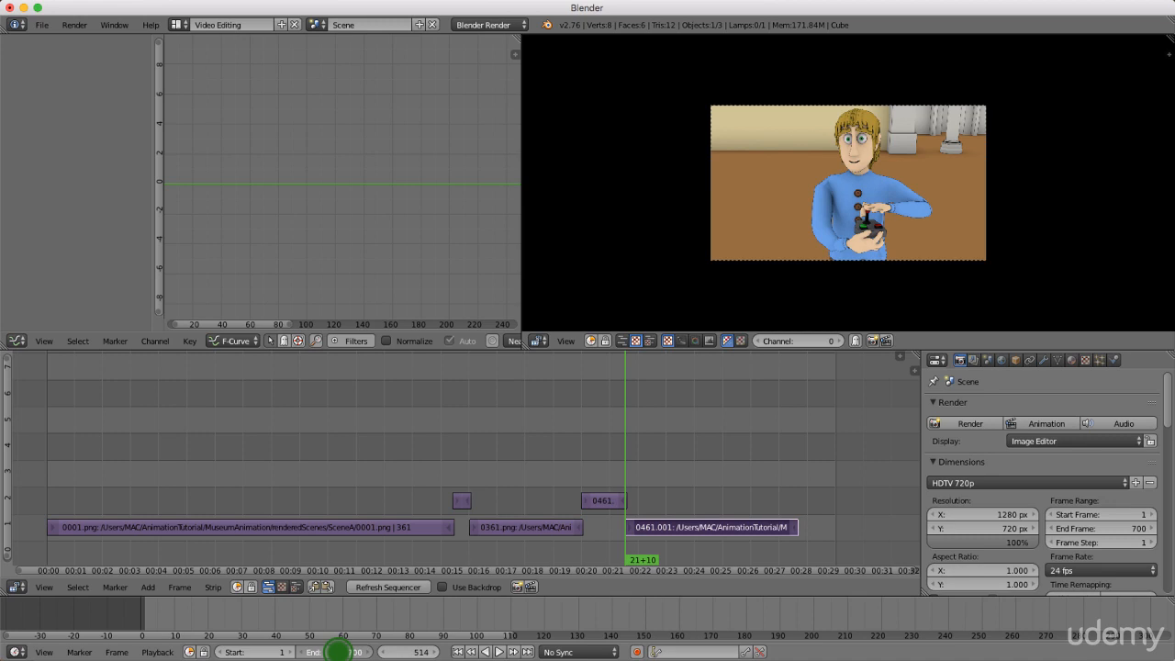
{"action": "left_click_drag", "start_coordinate": [339, 653], "coordinate": [338, 653]}
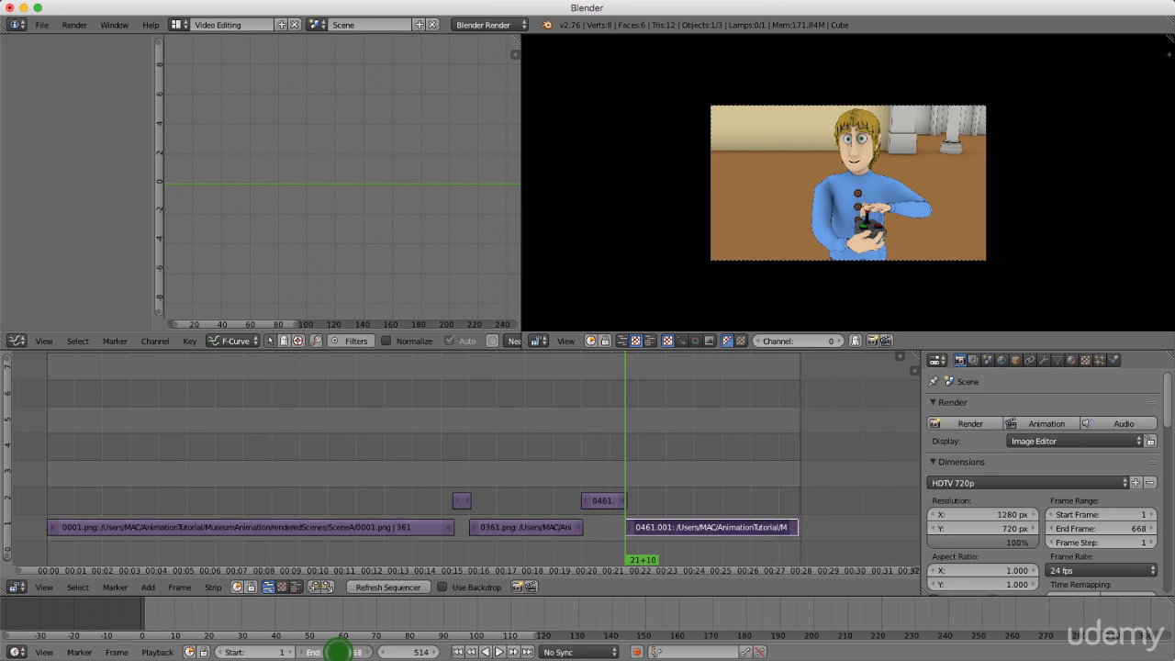
{"action": "scroll", "coordinate": [641, 448], "scroll_direction": "down", "scroll_amount": 3}
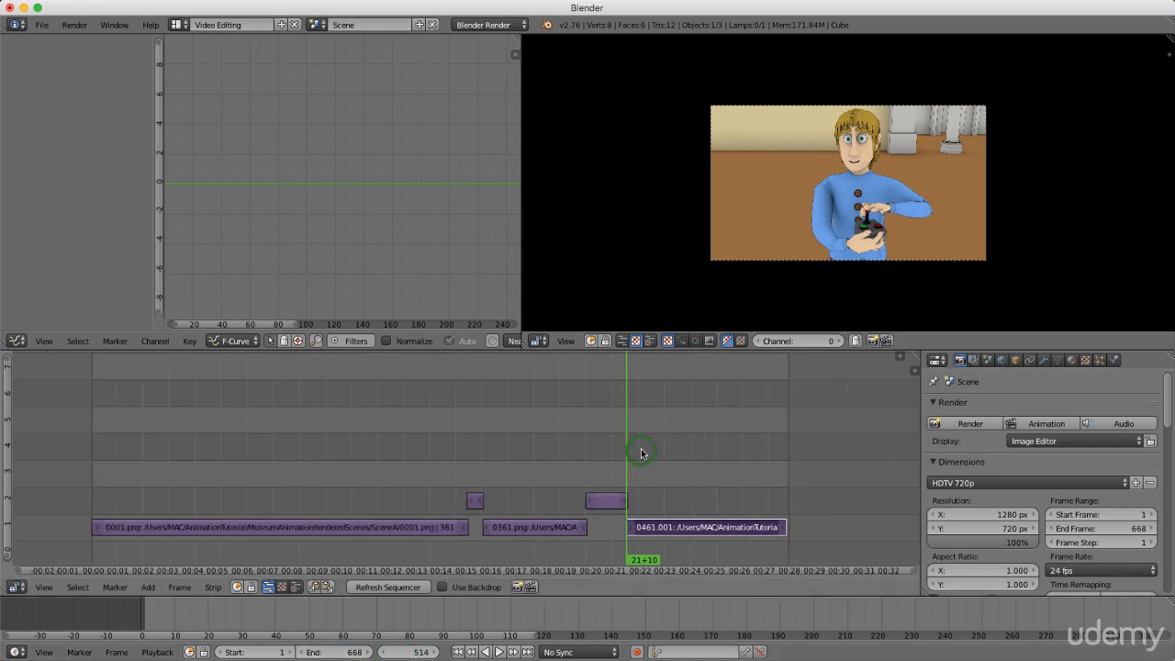
Return to frame 1, scrub through the assembled strips and play back the sequence to check the edit, stopping playback near the end.
{"action": "left_click", "coordinate": [455, 651]}
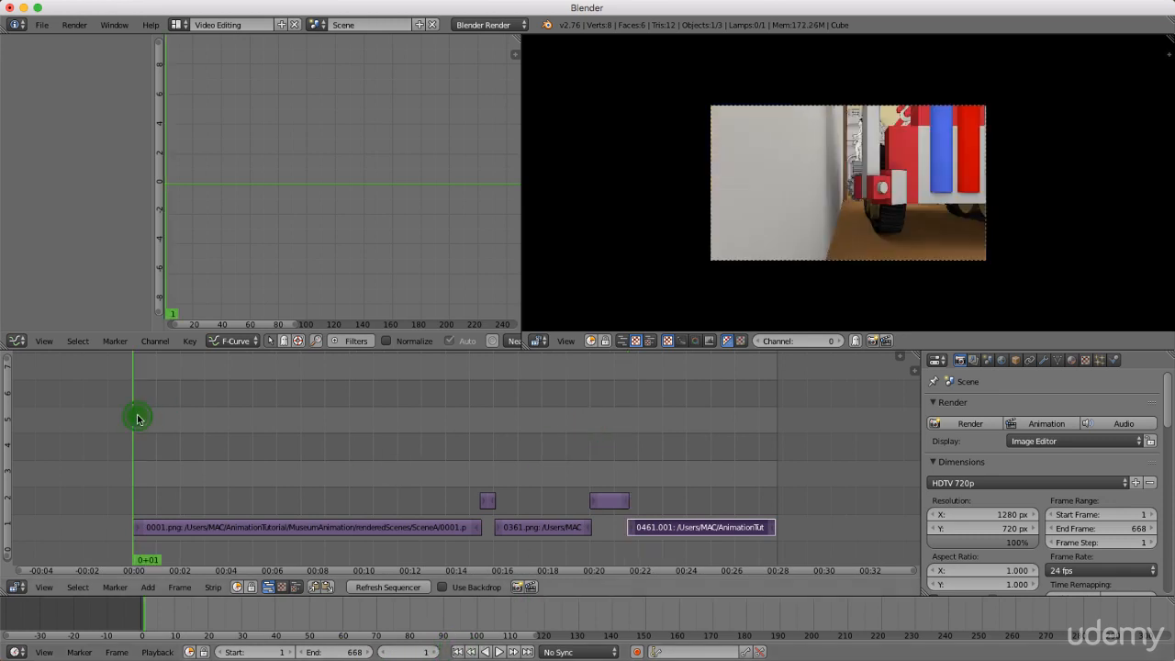
{"action": "key", "text": "alt+a"}
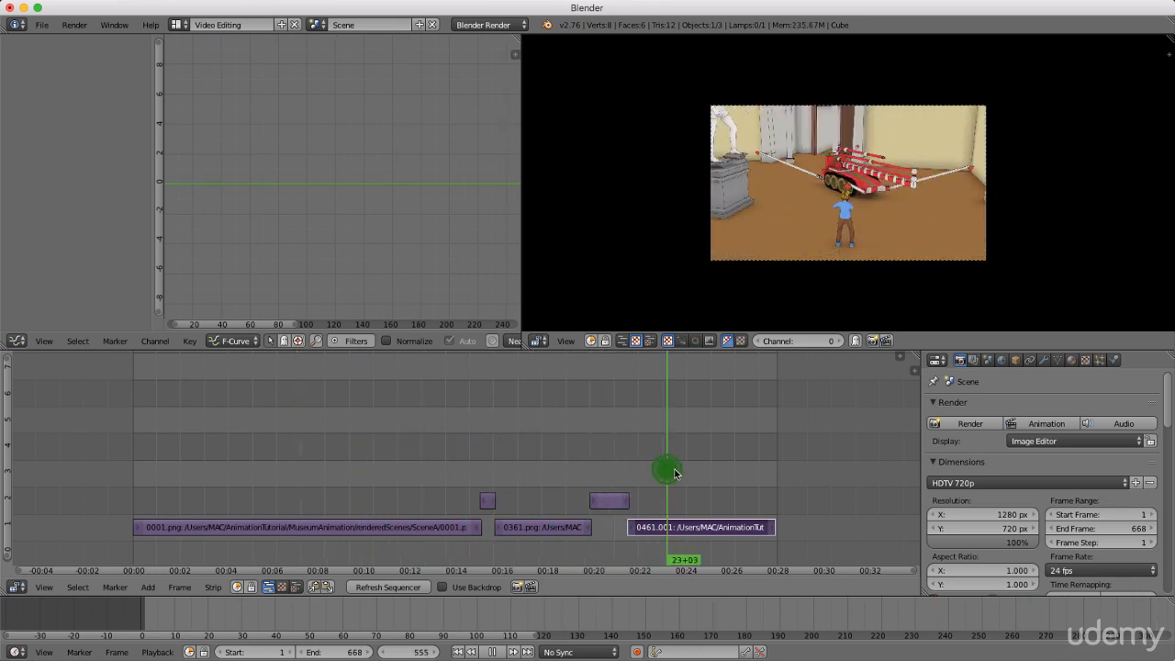
{"action": "left_click_drag", "start_coordinate": [674, 473], "coordinate": [449, 473]}
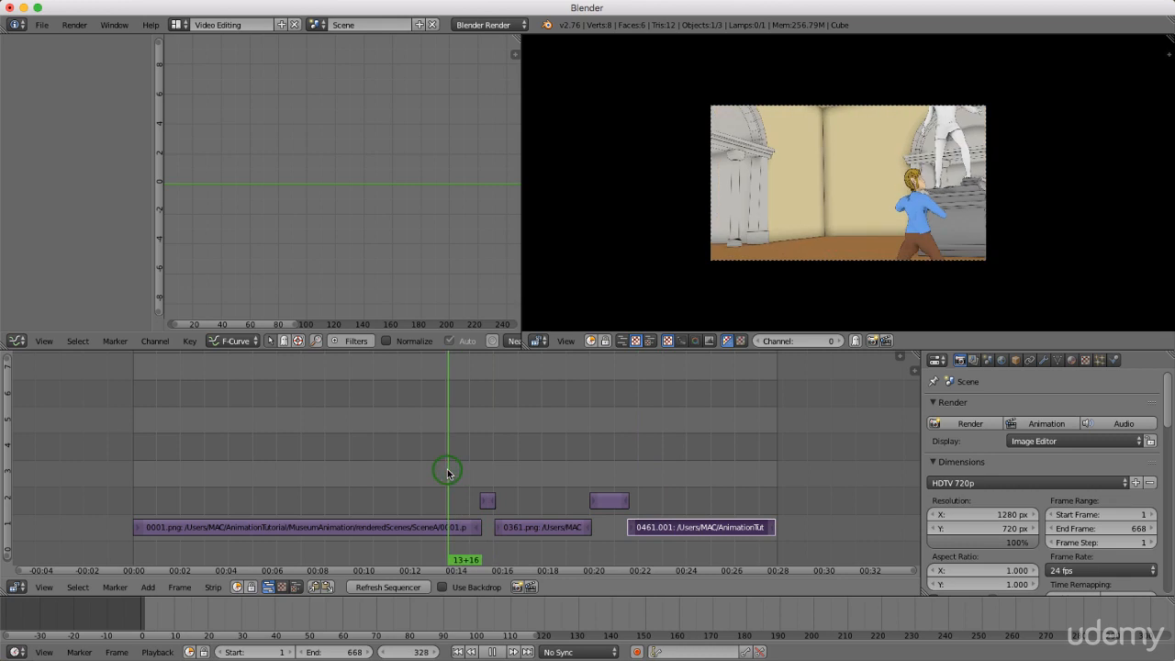
{"action": "key", "text": "alt+a"}
{"action": "left_click", "coordinate": [499, 652]}
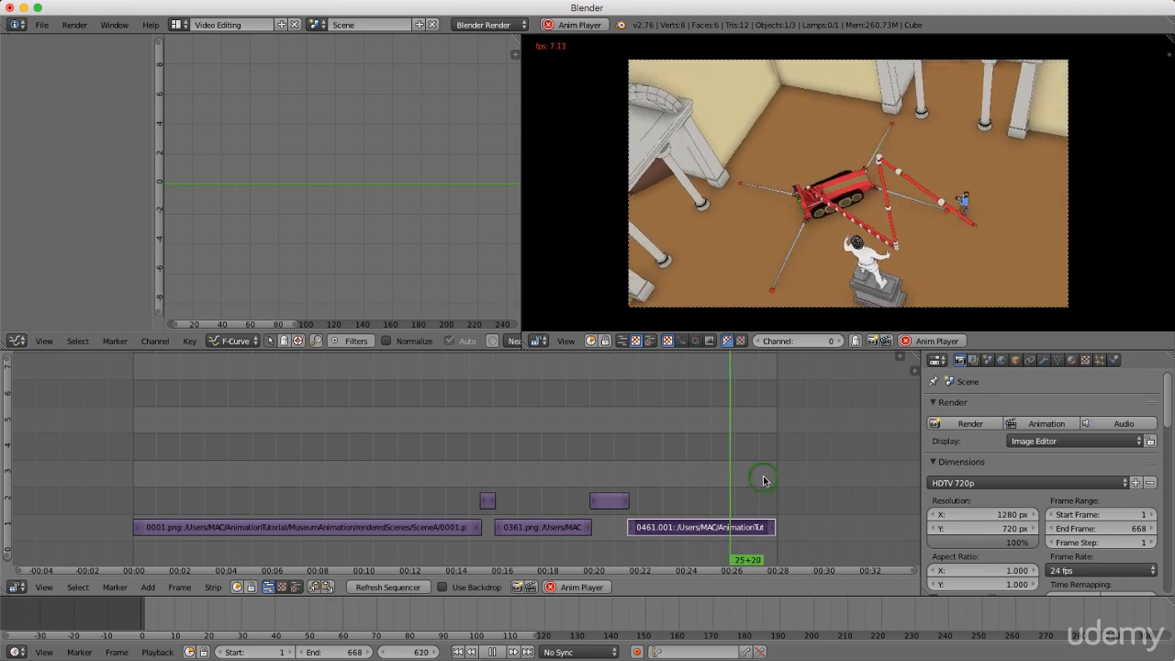
{"action": "left_click", "coordinate": [496, 651]}
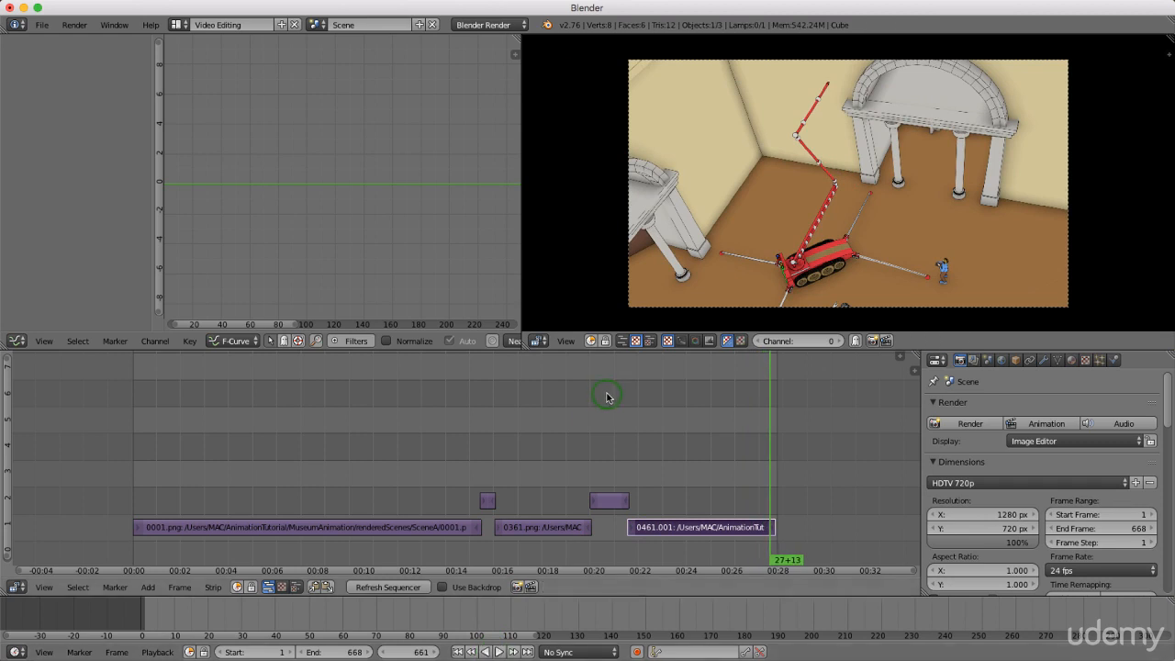